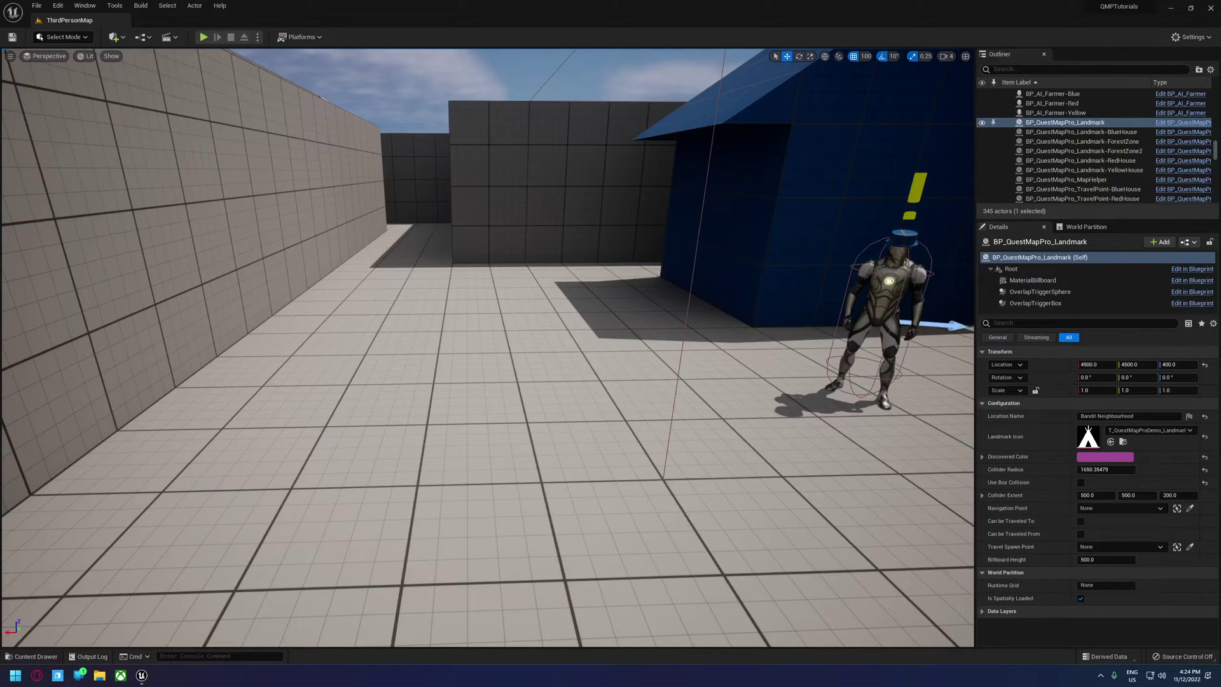
# - Open the QuestMap/Blueprints/Actors/WorldObjects content folder with the walled area of green trees in view
pyautogui.press('s')
pyautogui.moveTo(487, 347); pyautogui.dragTo(662, 464, button='right')
pyautogui.moveTo(573, 255); pyautogui.dragTo(677, 255, button='right')
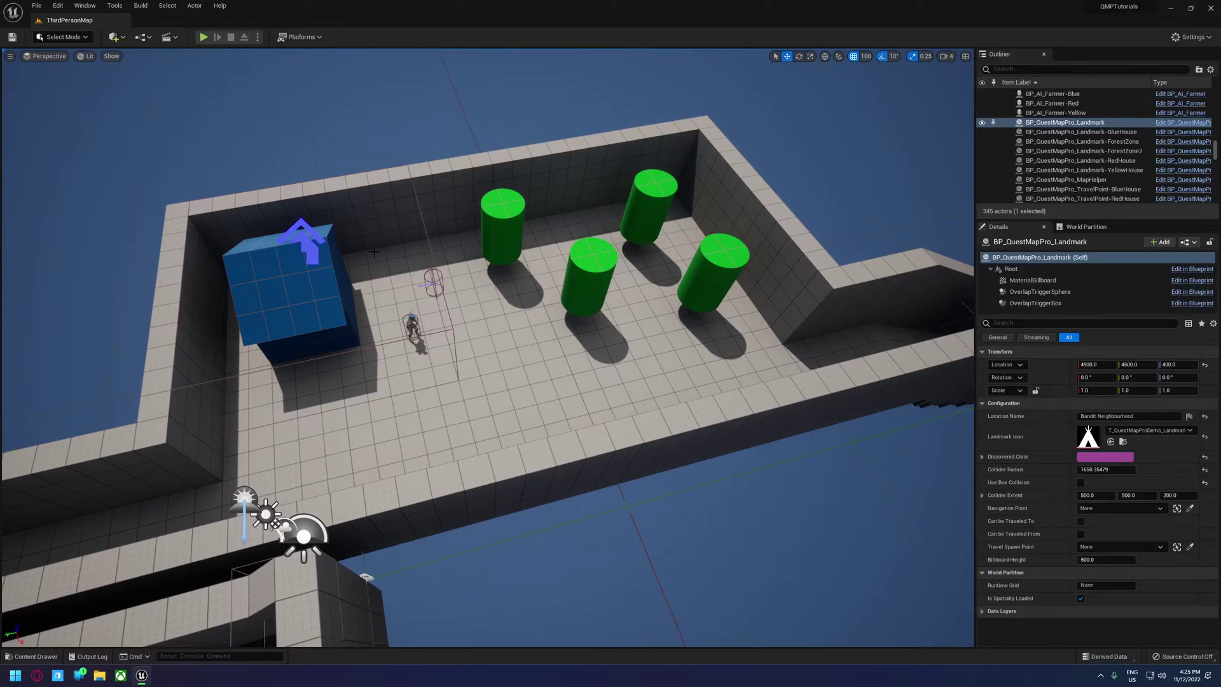
pyautogui.moveTo(483, 243); pyautogui.dragTo(445, 203, button='right')
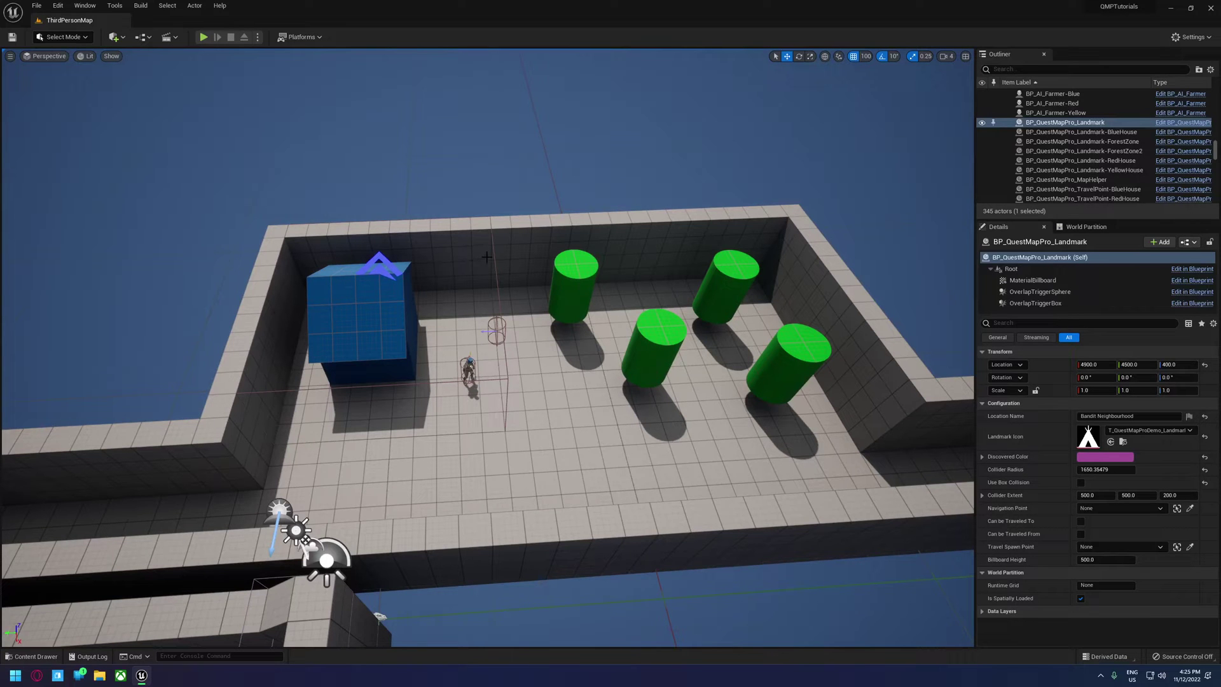
pyautogui.moveTo(487, 257); pyautogui.dragTo(640, 244, button='right')
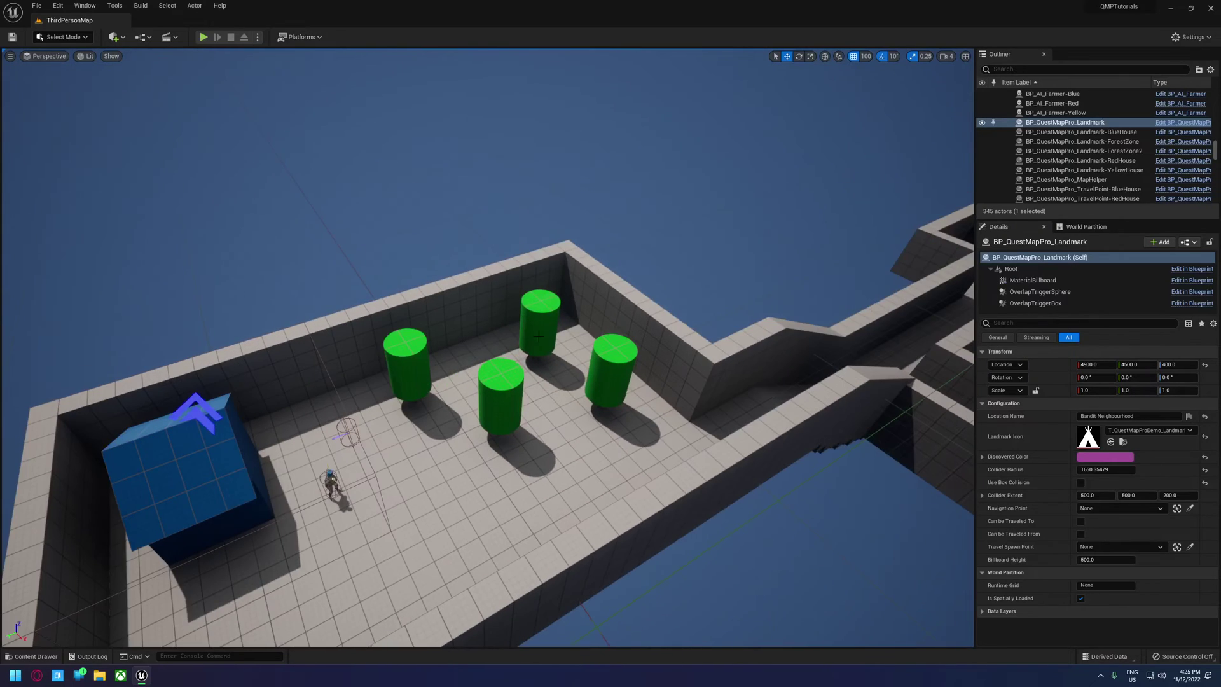
pyautogui.moveTo(411, 382); pyautogui.dragTo(500, 424, button='right')
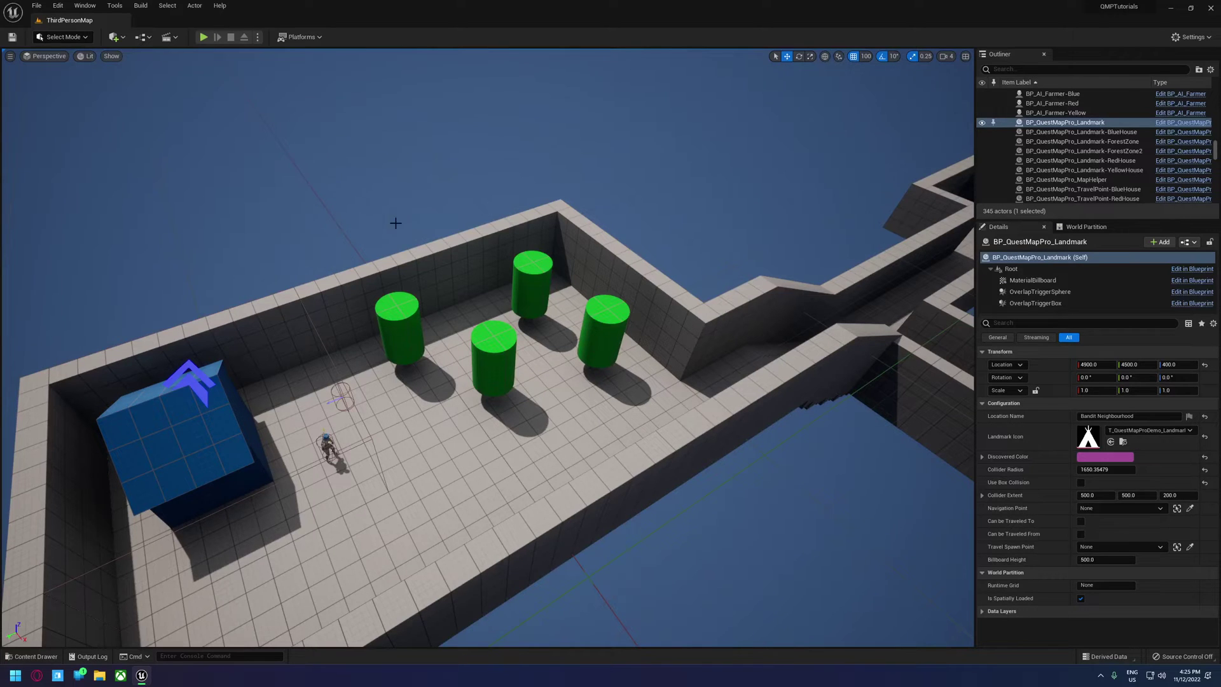
pyautogui.moveTo(401, 226); pyautogui.dragTo(403, 280, button='right')
pyautogui.hotkey('ctrl', 'space')
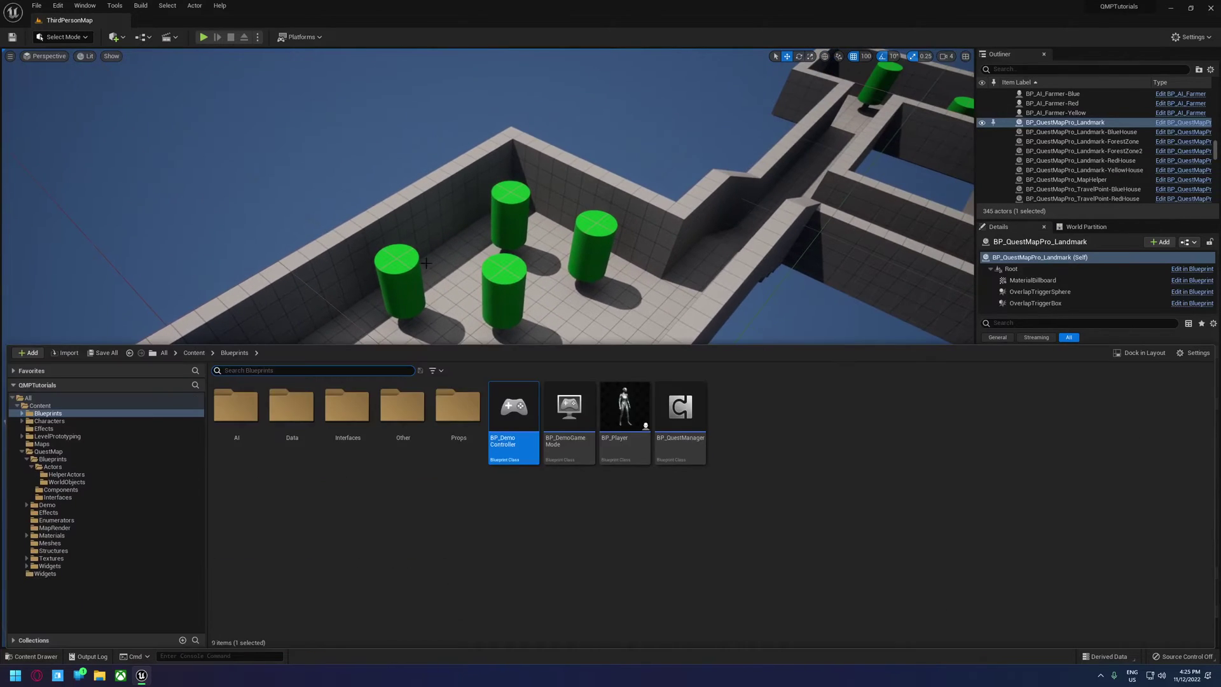
pyautogui.click(46, 451)
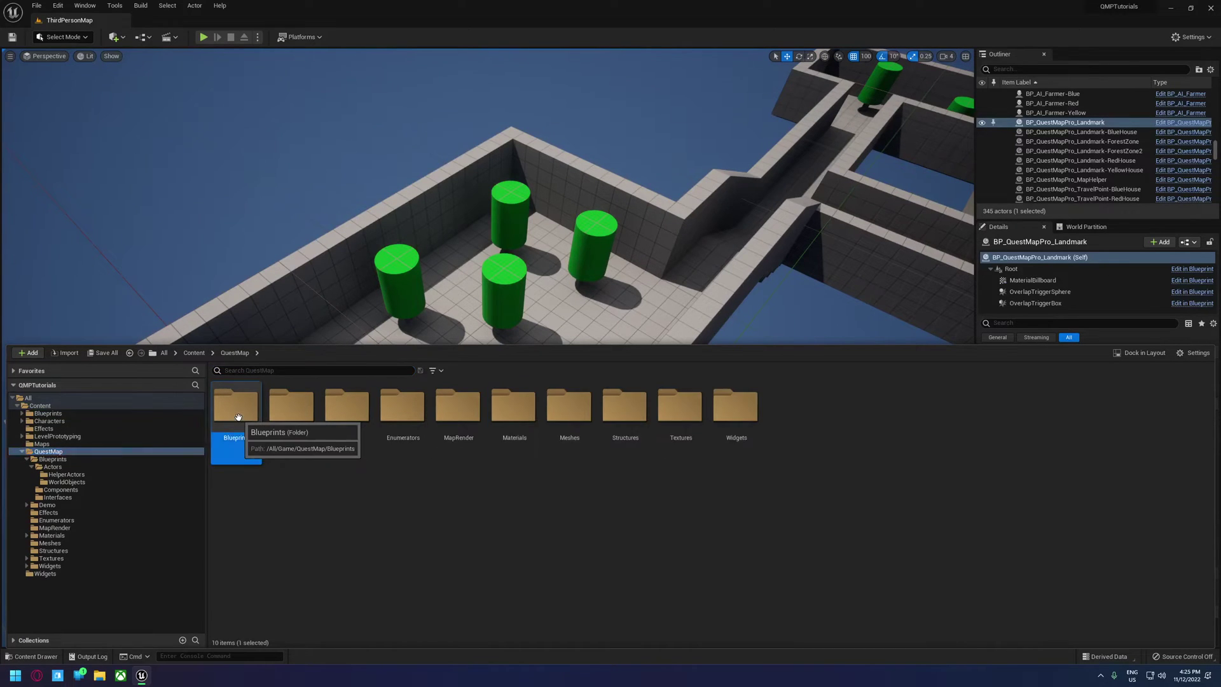
pyautogui.doubleClick(236, 407)
pyautogui.doubleClick(235, 408)
pyautogui.click(291, 408)
pyautogui.doubleClick(291, 407)
# - Place a BP_QuestMapPro_POI actor on the green tree nearest the farmer and shift it along Y to -1150
pyautogui.moveTo(347, 407); pyautogui.dragTo(553, 338)
pyautogui.press('f')
pyautogui.keyDown('alt'); pyautogui.moveTo(732, 414); pyautogui.dragTo(624, 374); pyautogui.keyUp('alt')
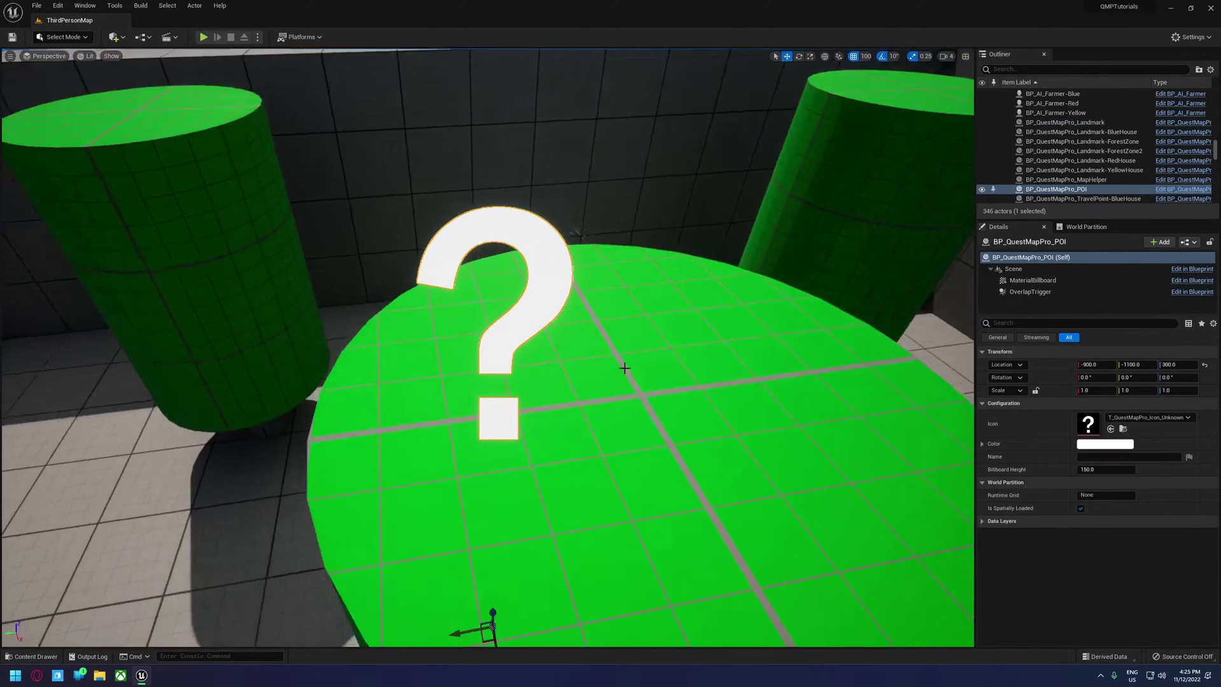
pyautogui.scroll(-6, 600, 385)
pyautogui.moveTo(480, 421); pyautogui.dragTo(499, 418)
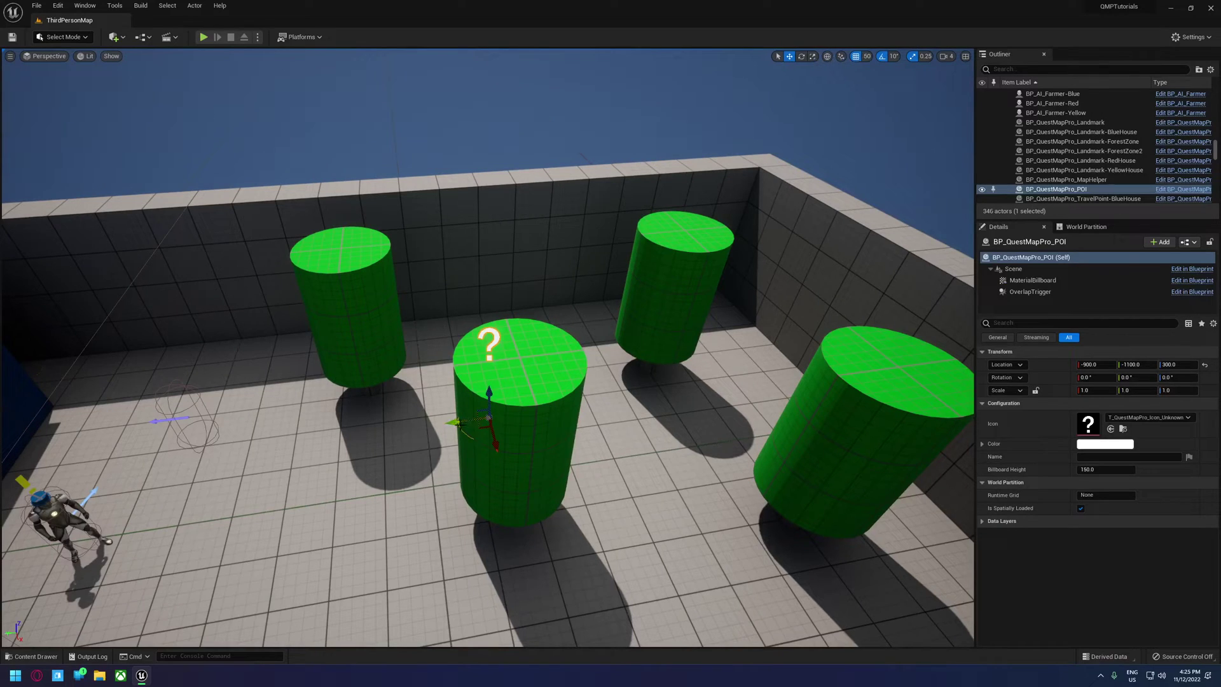
pyautogui.moveTo(476, 423); pyautogui.dragTo(611, 471, button='right')
pyautogui.press('f')
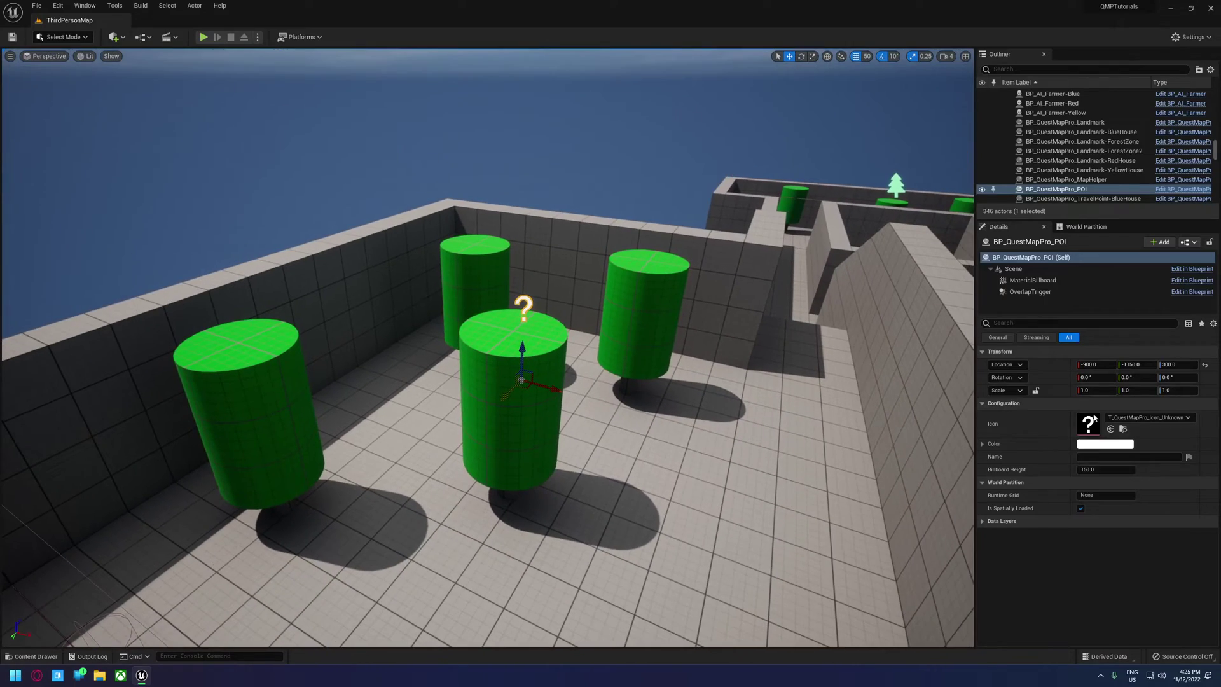
# - Set the point of interest's icon to the T_QuestMapProDemo landmark tree texture
pyautogui.click(1139, 418)
pyautogui.write('tree')
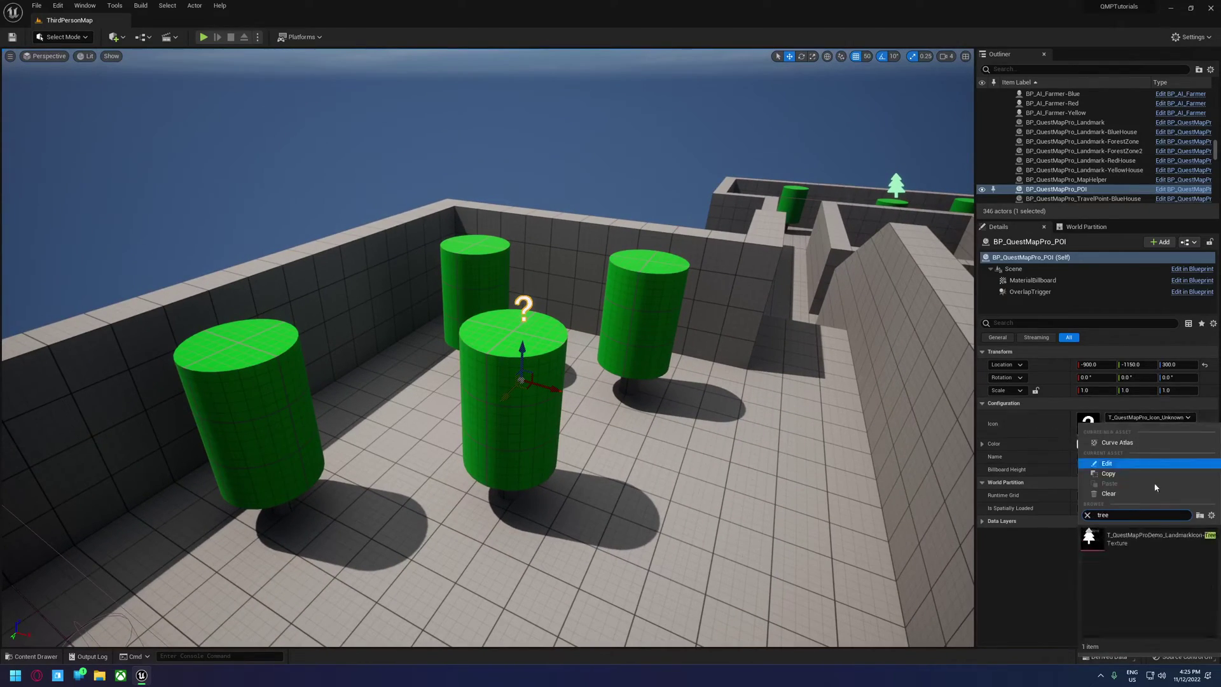
pyautogui.click(1150, 541)
# - Colour the point of interest bright green (about R 0.011, G 1.0, B 0.0) and name it Tree
pyautogui.click(1118, 448)
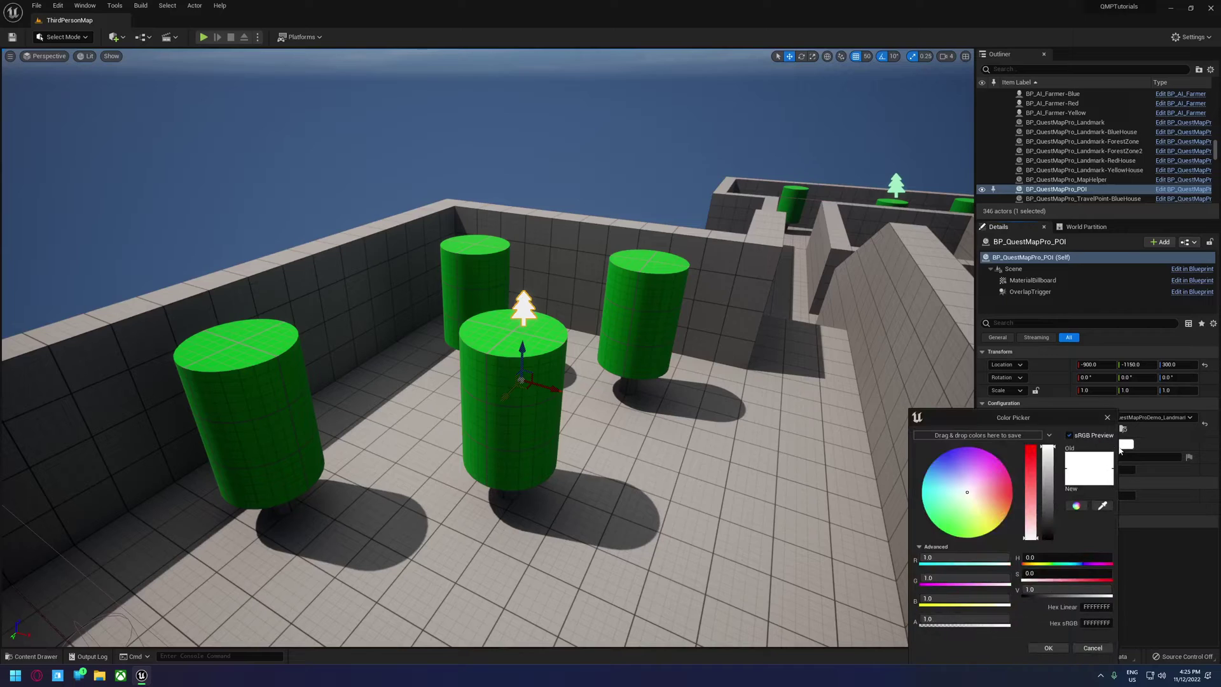
pyautogui.moveTo(980, 511); pyautogui.dragTo(944, 532)
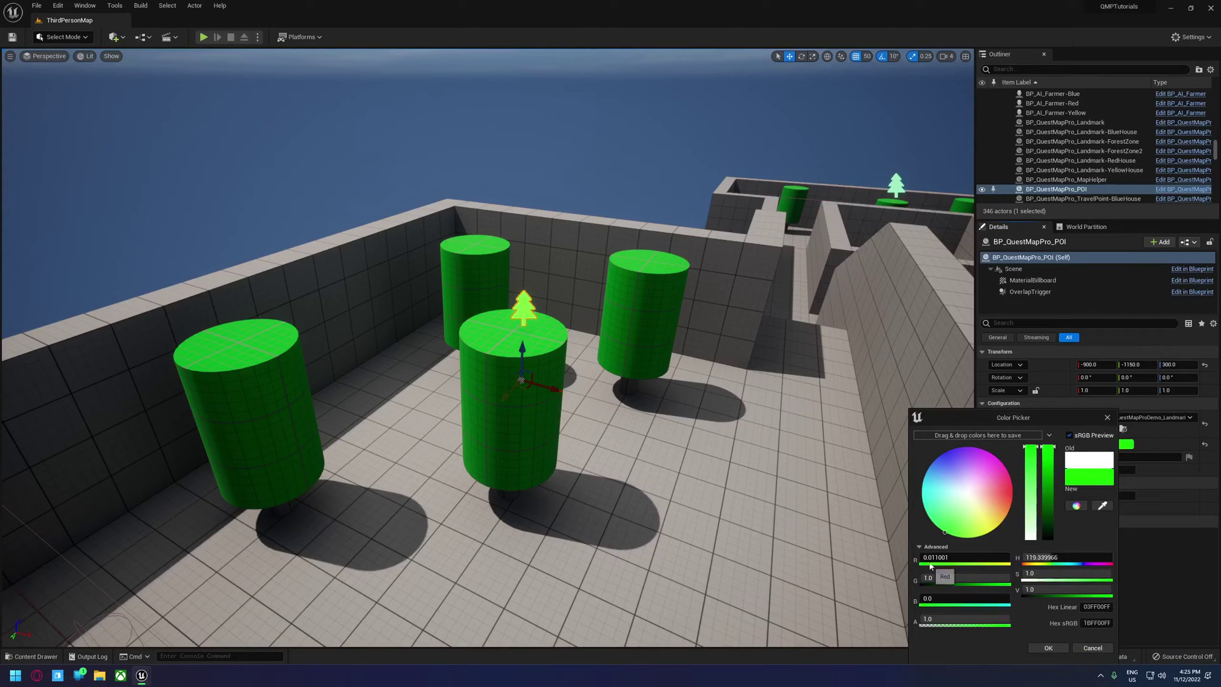
pyautogui.click(1049, 648)
pyautogui.click(1121, 458)
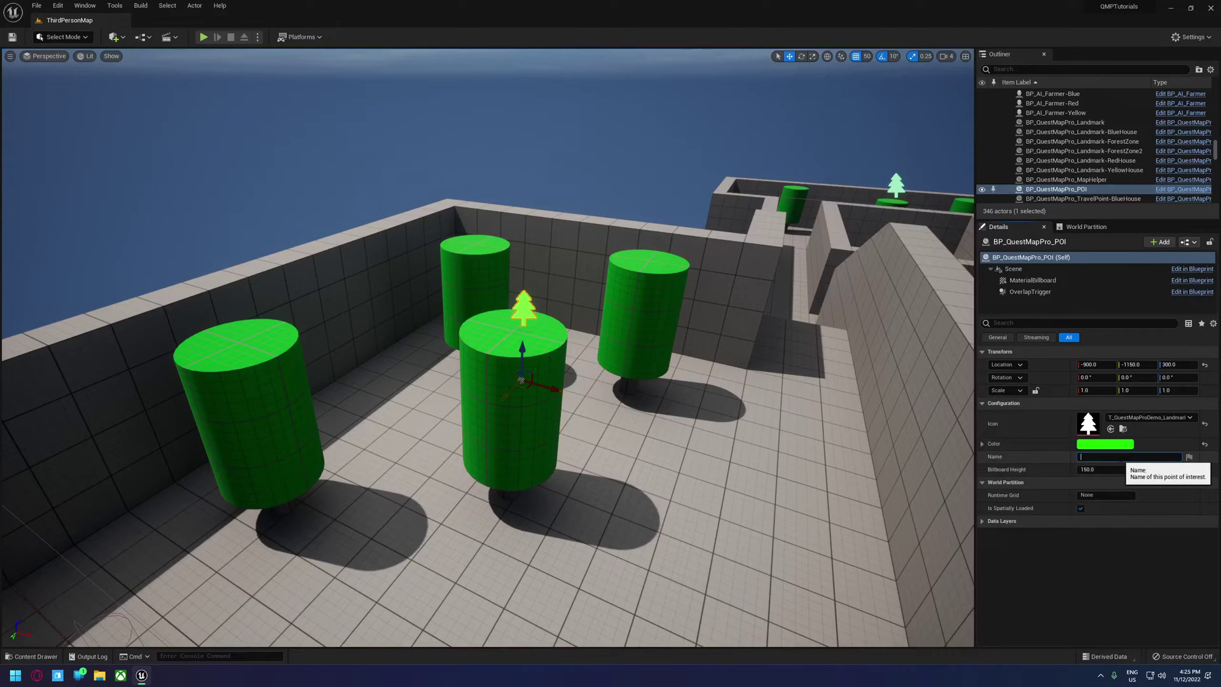
pyautogui.write('Tree')
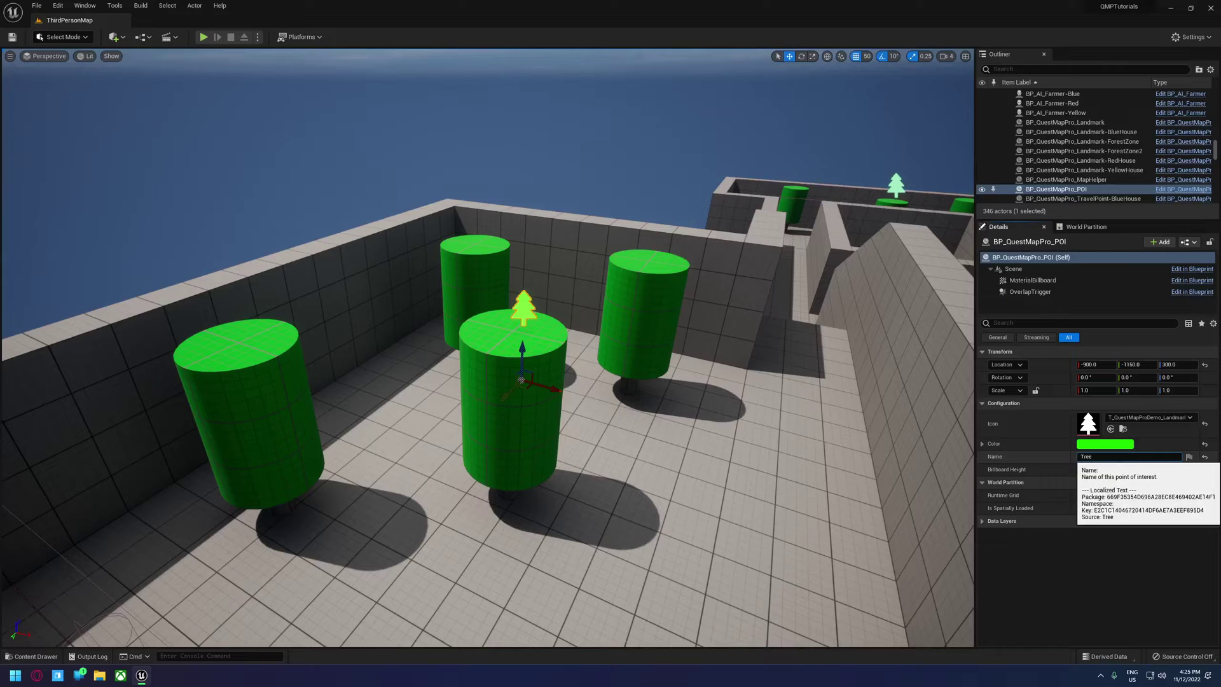
# - Play the level, briefly show the world map and run the character towards the blue house and trees
pyautogui.click(204, 37)
pyautogui.click(204, 37)
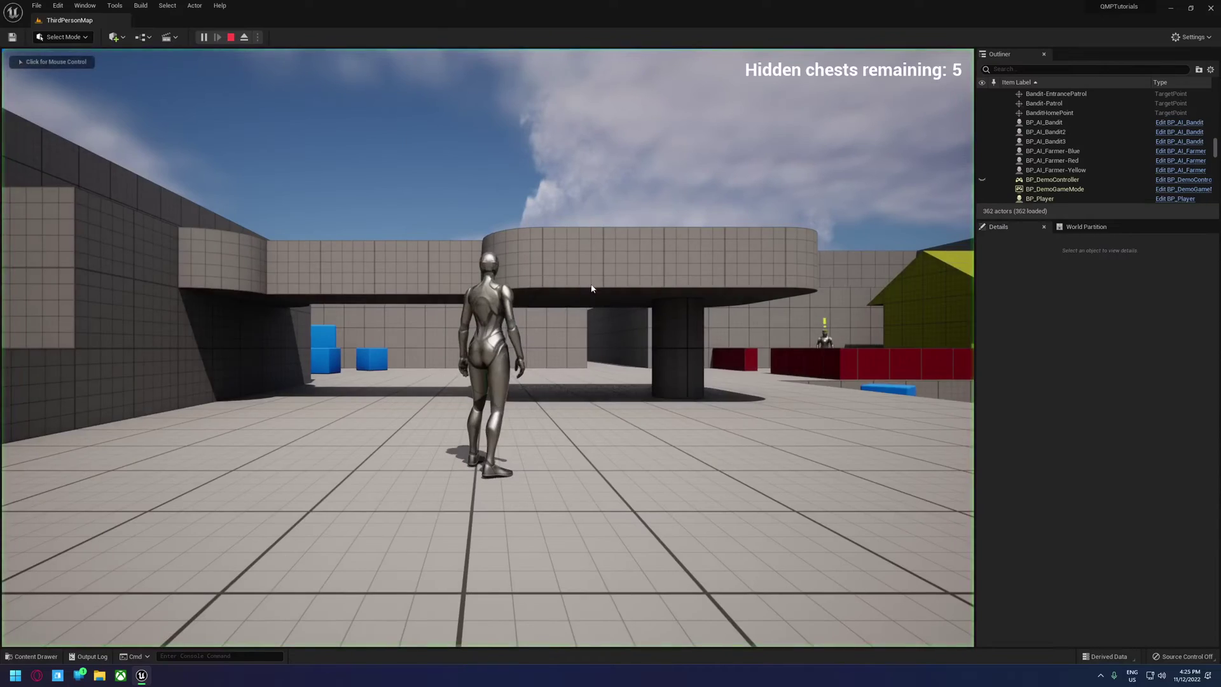
pyautogui.press('m')
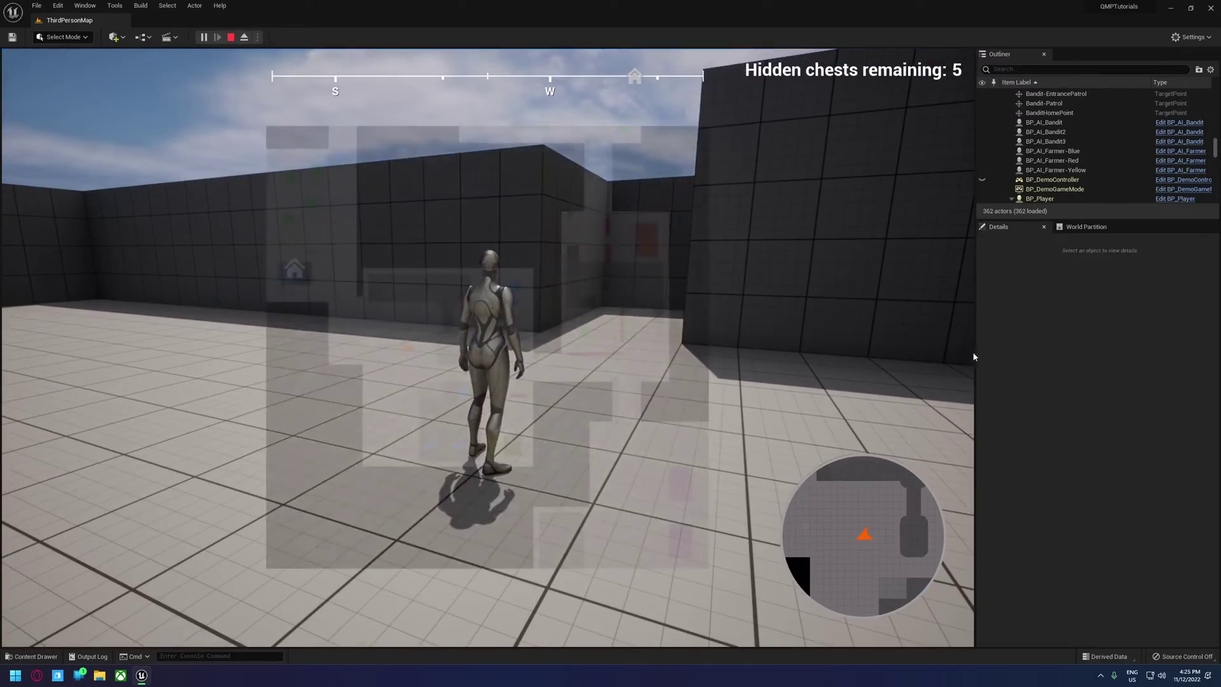
pyautogui.press('m')
pyautogui.press('w')
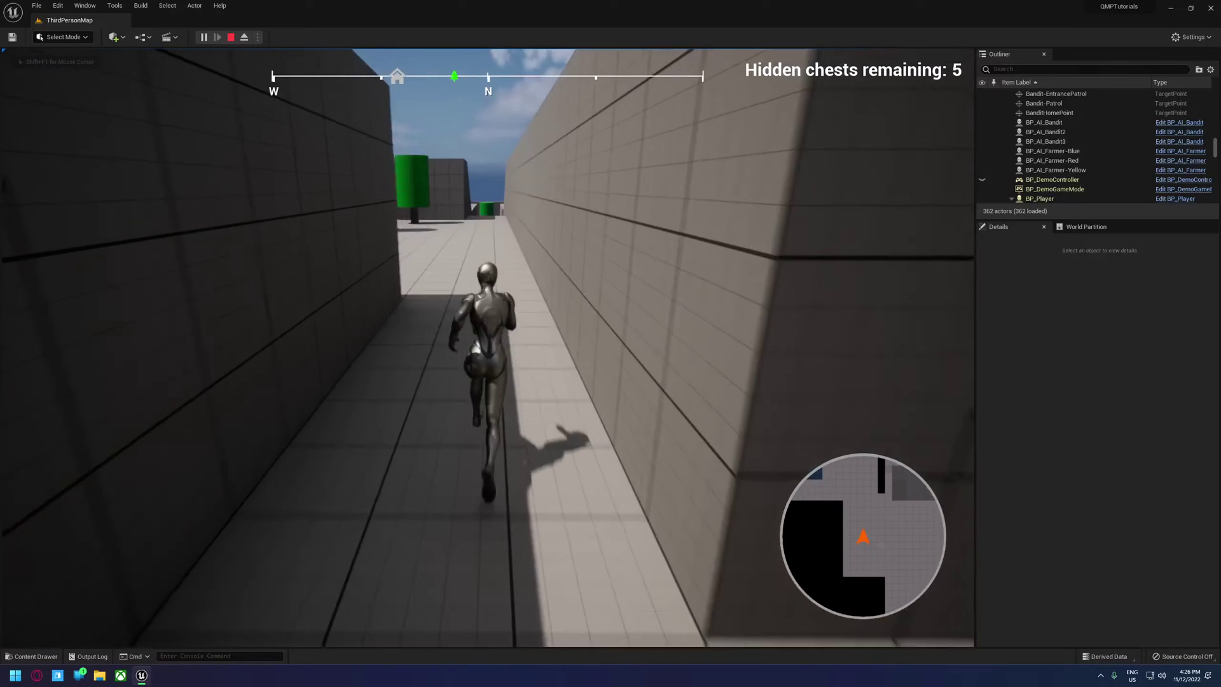
# - Examine the tree marker and its name on the world map at different zoom levels
pyautogui.hotkey('shift', 'F1')
pyautogui.press('m')
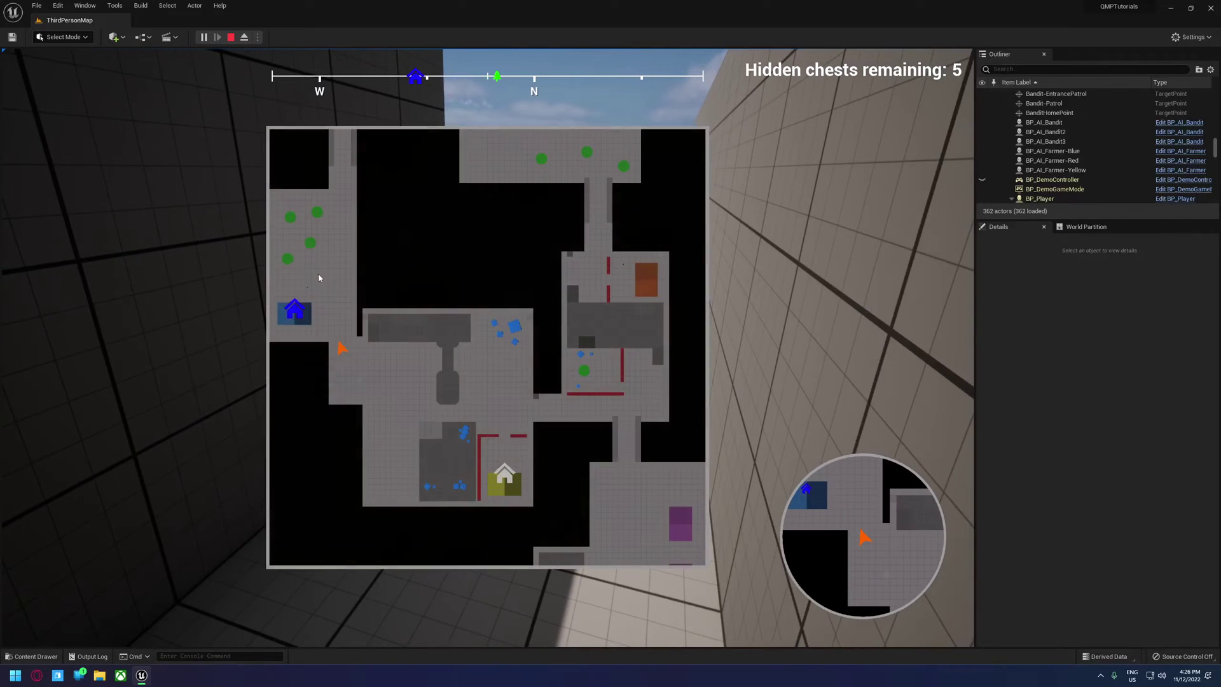
pyautogui.scroll(5, 299, 298)
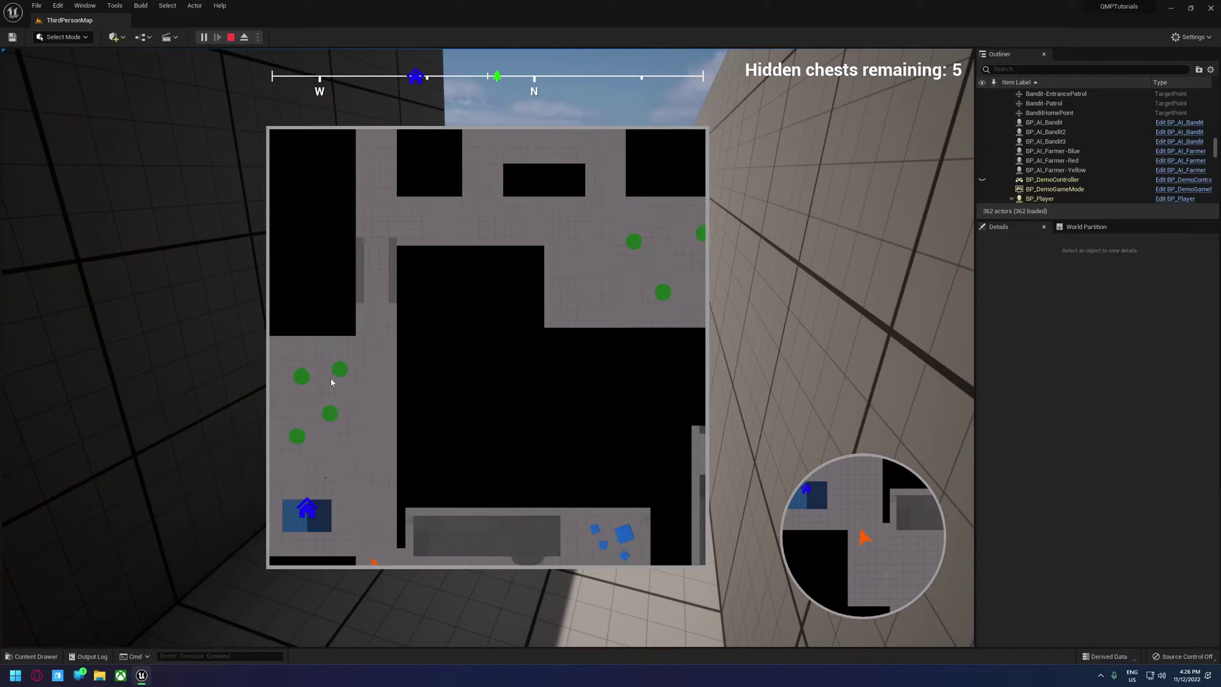
pyautogui.scroll(5, 393, 422)
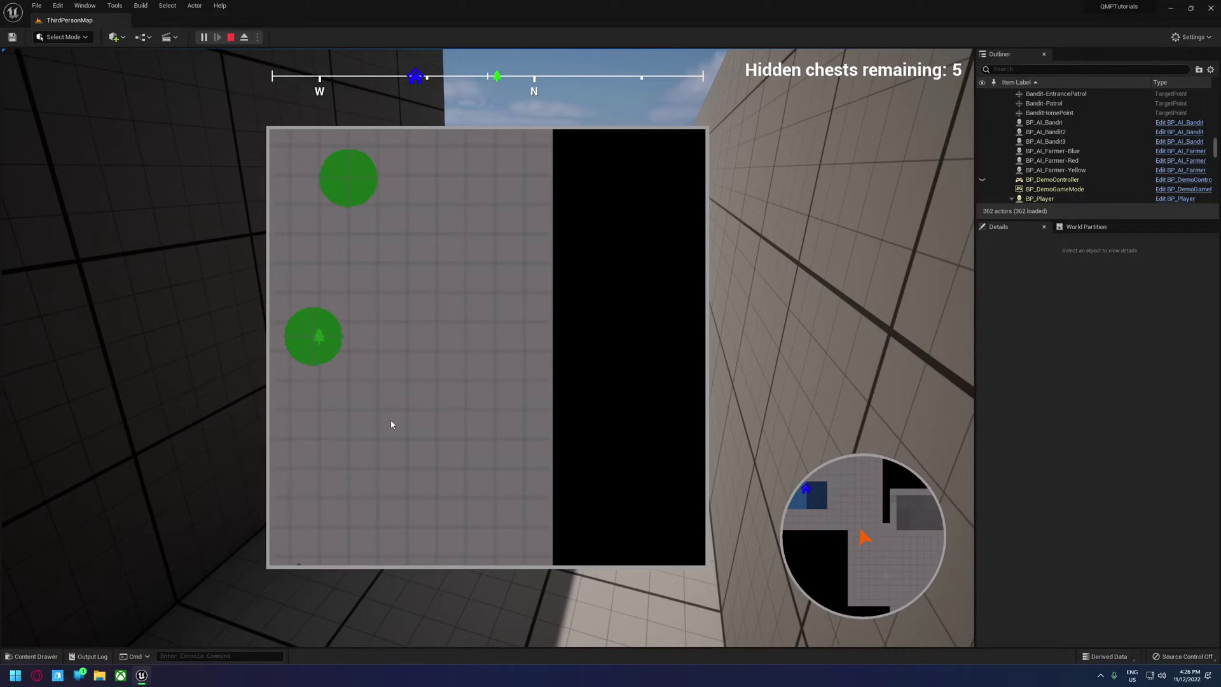
pyautogui.scroll(-2, 470, 259)
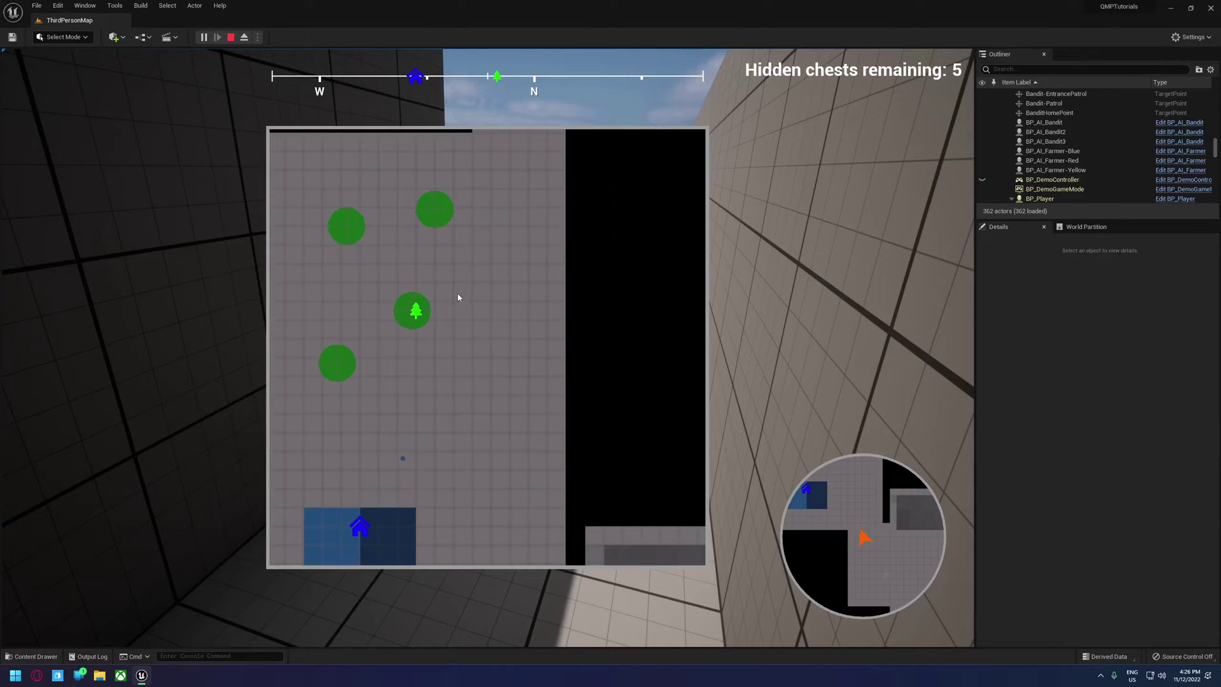
pyautogui.scroll(-2, 449, 315)
pyautogui.scroll(1, 394, 381)
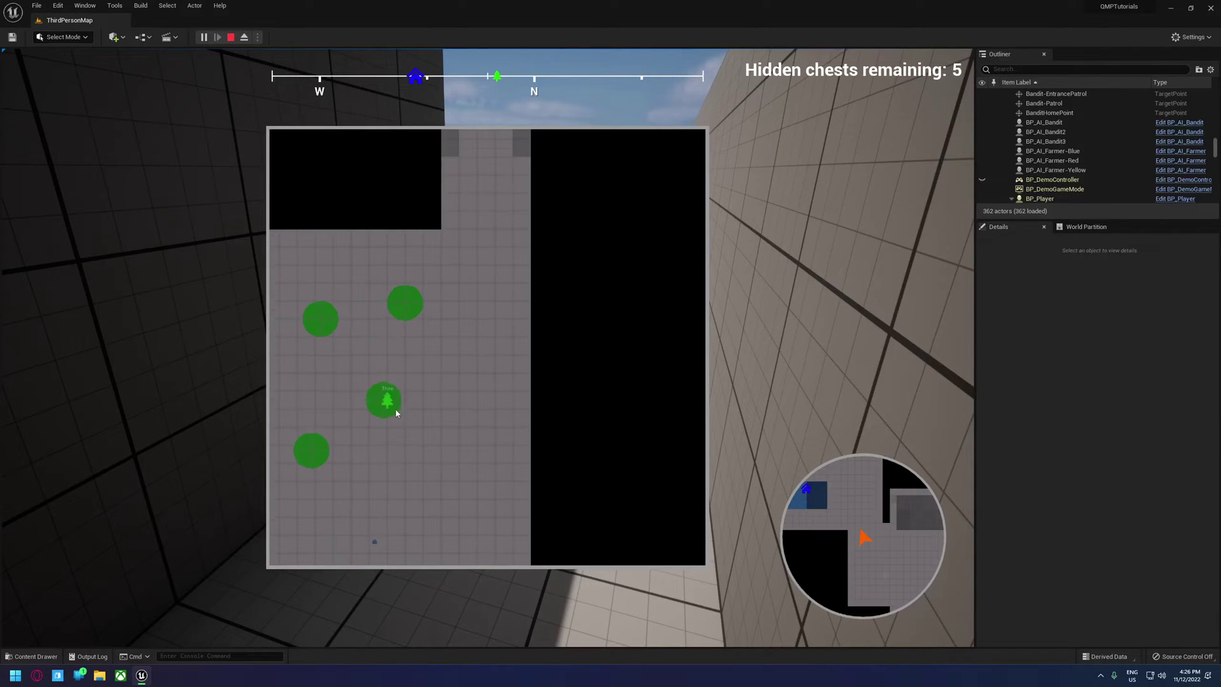
pyautogui.scroll(-1, 394, 413)
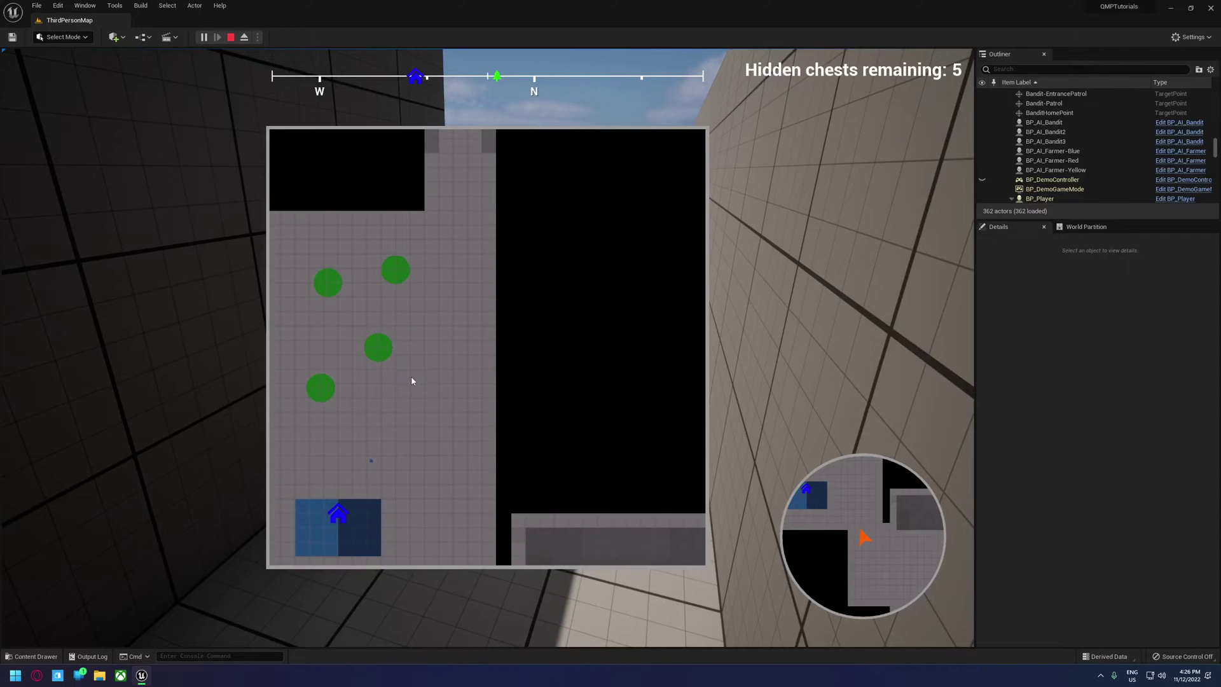
pyautogui.press('m')
# - Run the character past the blue house to the trees to check the marker on the compass and minimap
pyautogui.press('w')
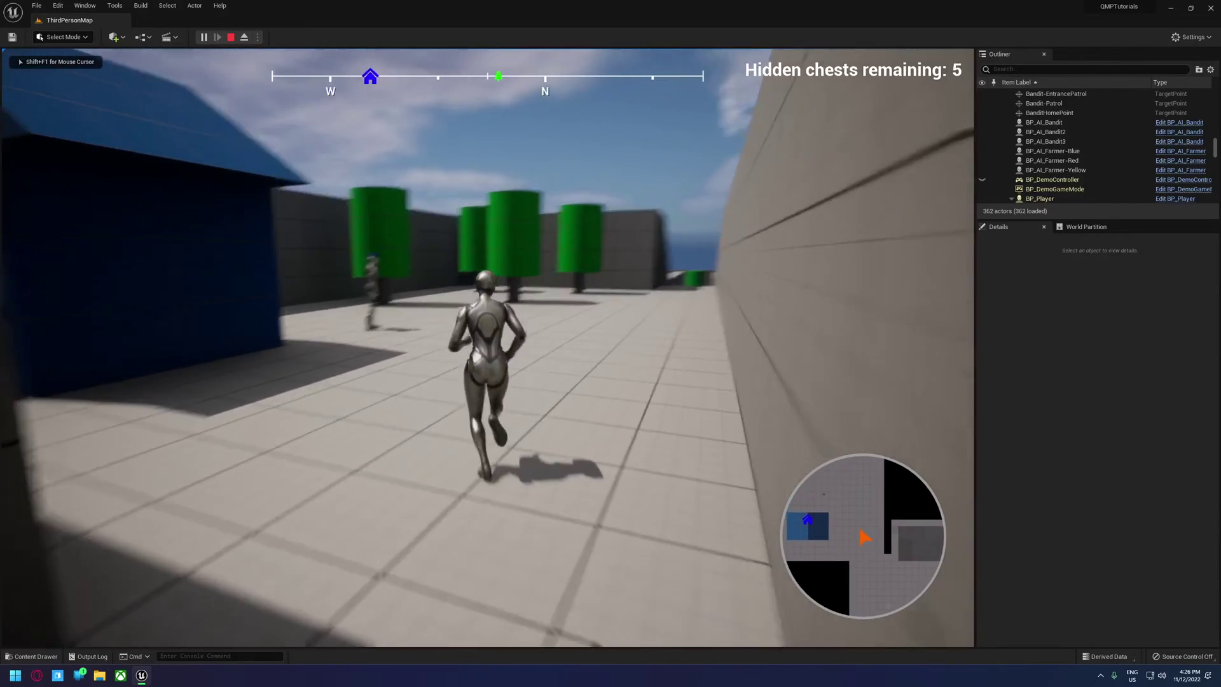
pyautogui.press('s')
pyautogui.press('a')
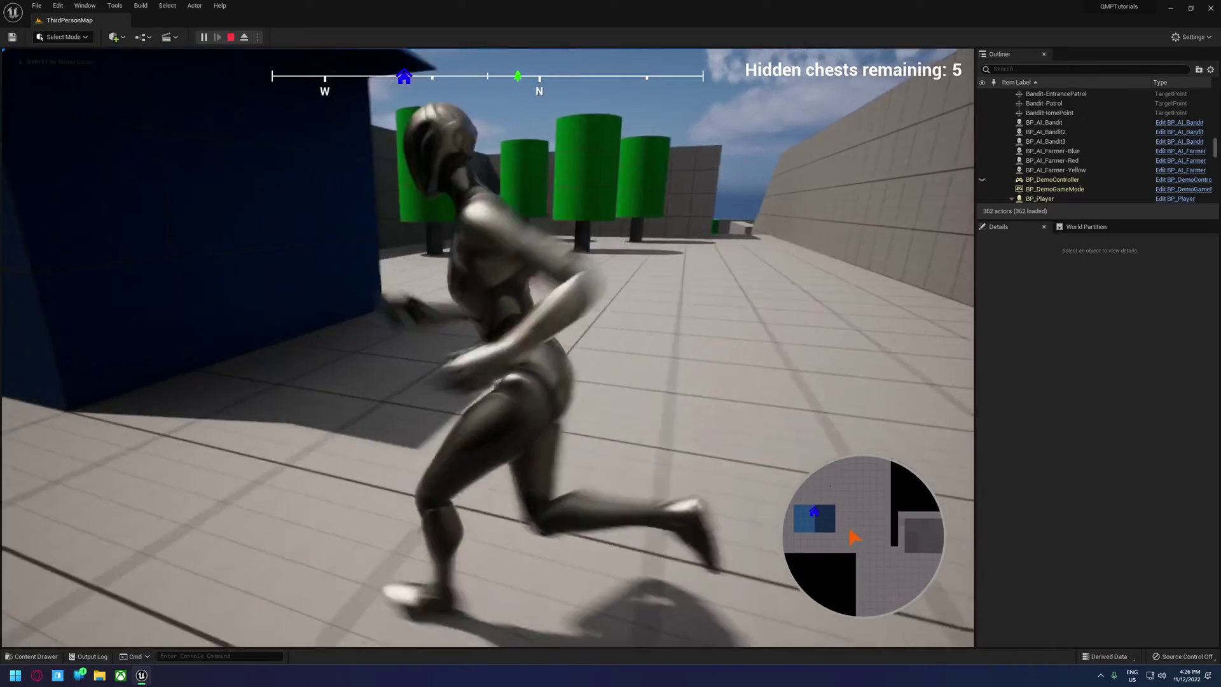
pyautogui.press('w')
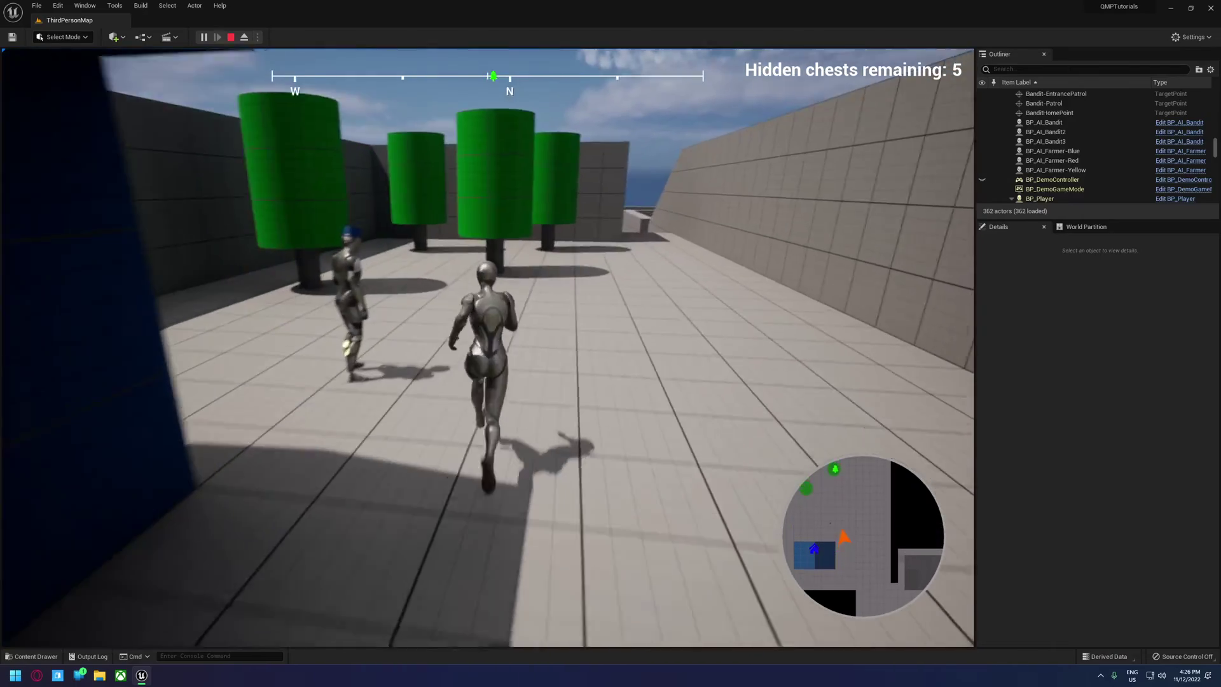
# - Inspect the tree marker beside the player on the zoomed world map and end the play session
pyautogui.press('m')
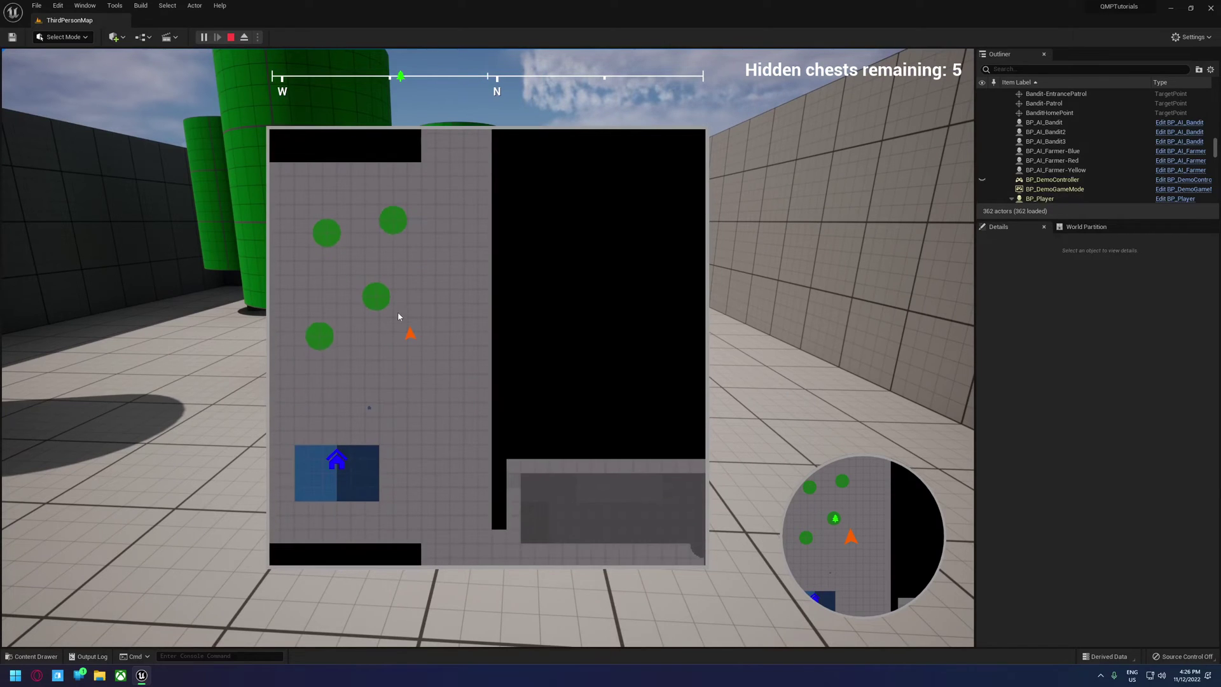
pyautogui.scroll(3, 394, 320)
pyautogui.moveTo(390, 322); pyautogui.dragTo(452, 302)
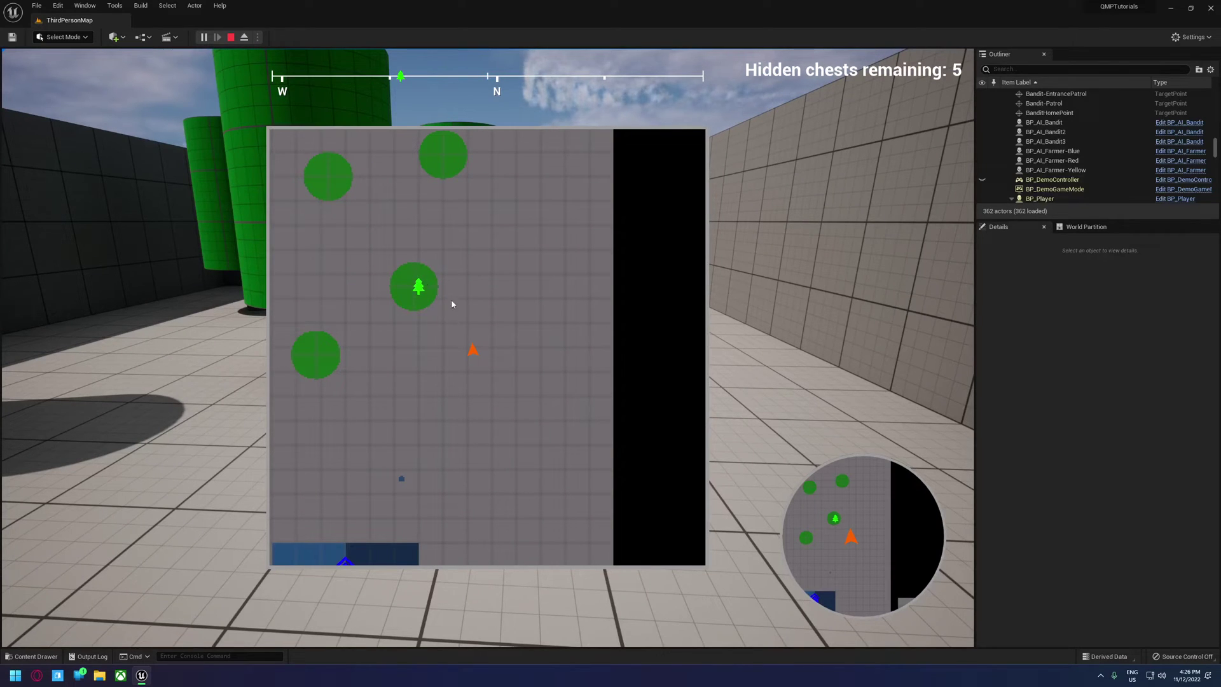
pyautogui.press('m')
pyautogui.press('Escape')
# - Open the BP_DemoController blueprint from the Content/Blueprints folder
pyautogui.moveTo(477, 289); pyautogui.dragTo(622, 337, button='right')
pyautogui.press('s')
pyautogui.press('w')
pyautogui.press('a')
pyautogui.press('s')
pyautogui.hotkey('ctrl', 'b')
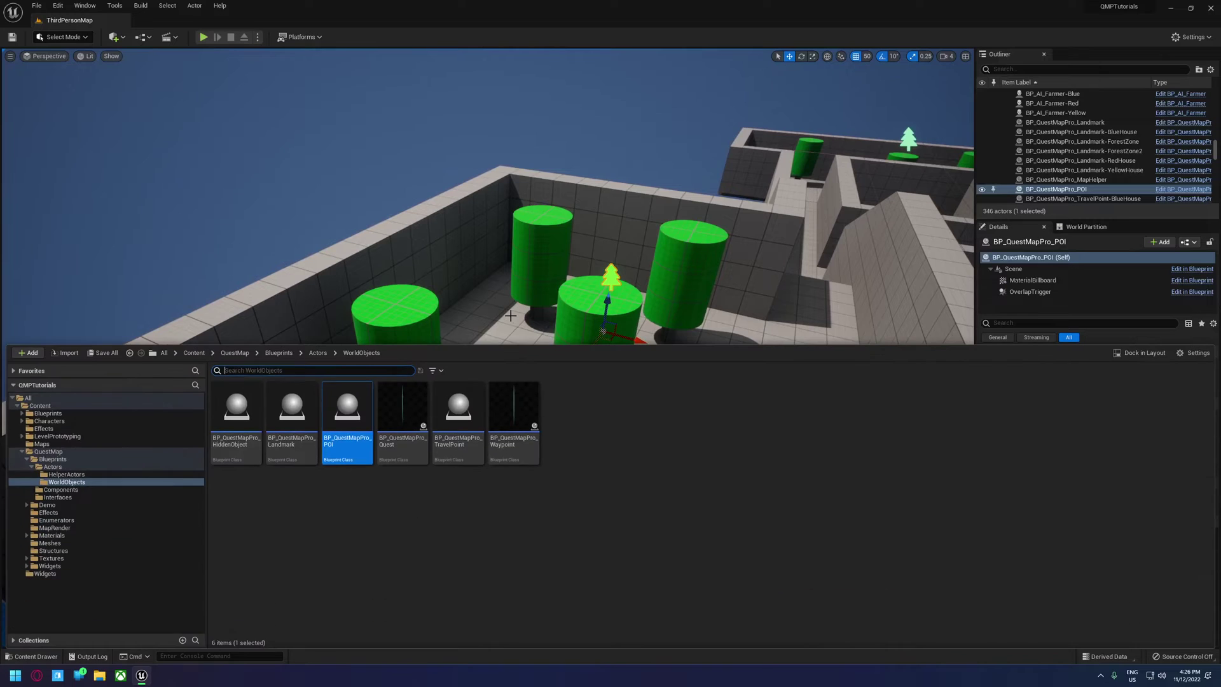
pyautogui.click(47, 414)
pyautogui.doubleClick(514, 410)
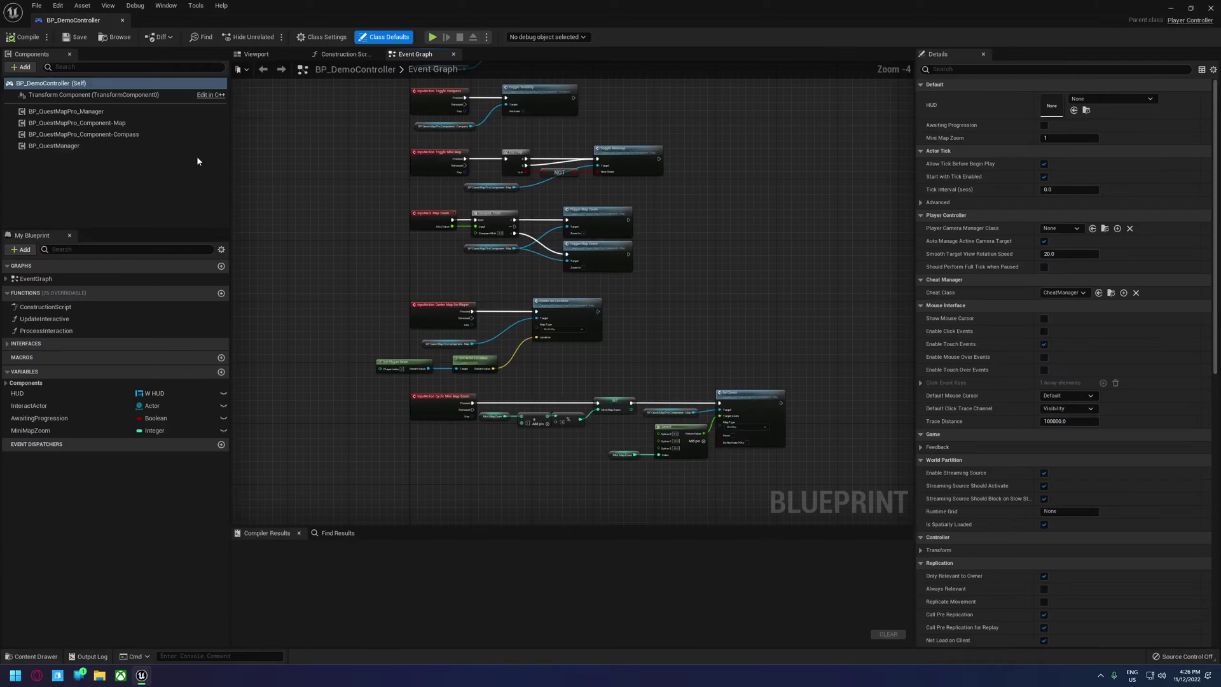
# - Review the POI colour settings under Markers in the BP_QuestMapPro_Manager component
pyautogui.click(76, 111)
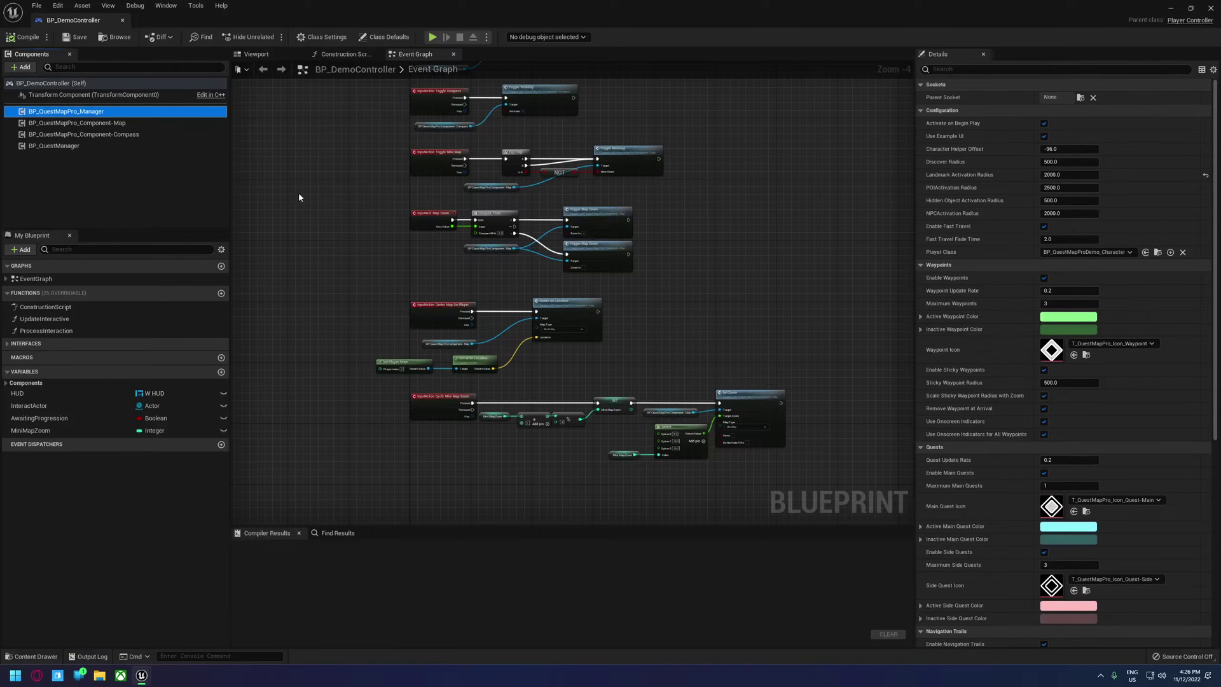
pyautogui.scroll(-5, 1055, 283)
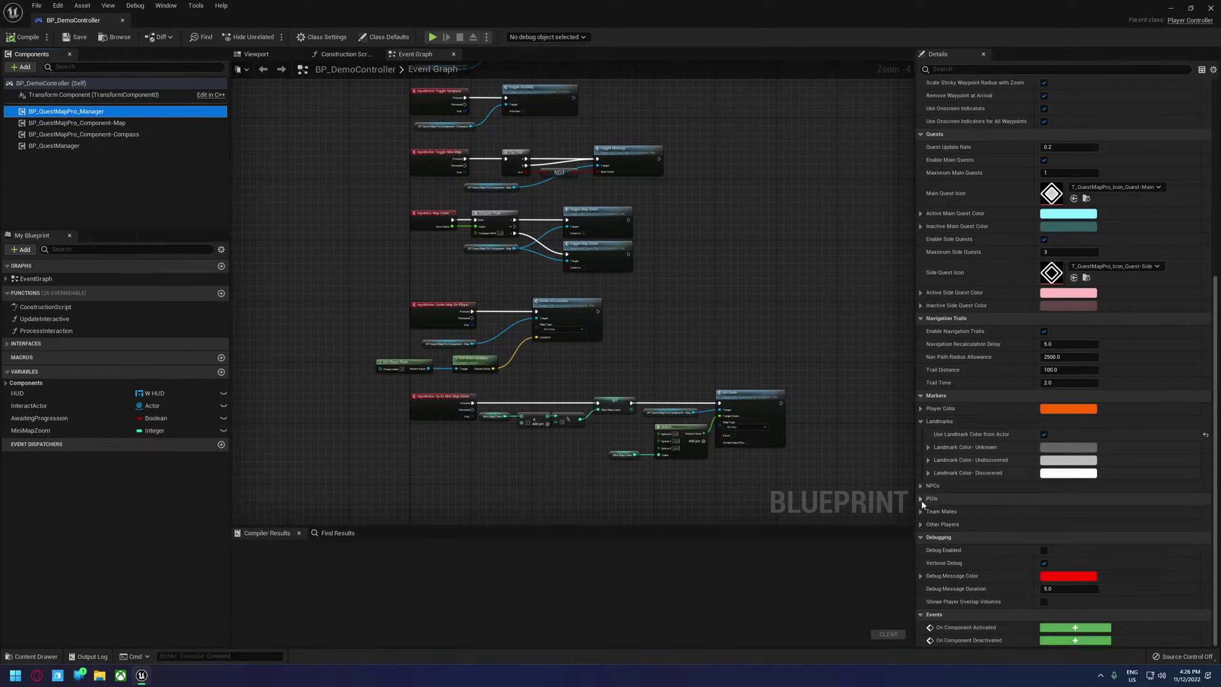
pyautogui.click(934, 498)
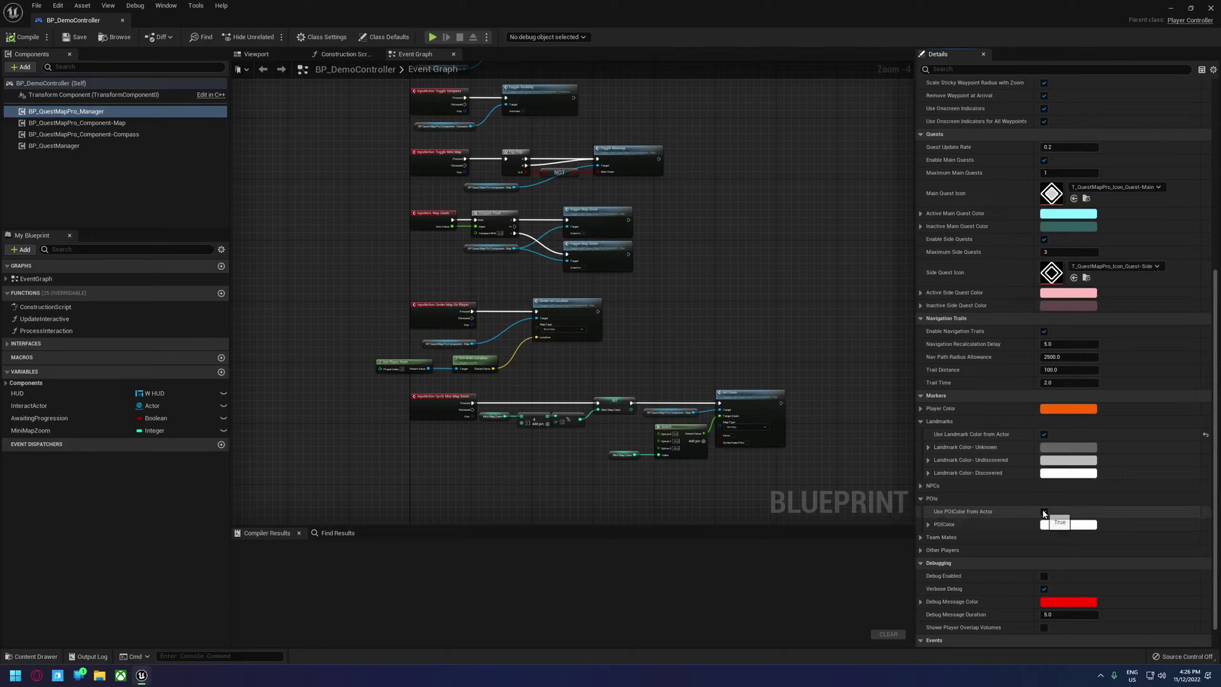
pyautogui.moveTo(986, 514)
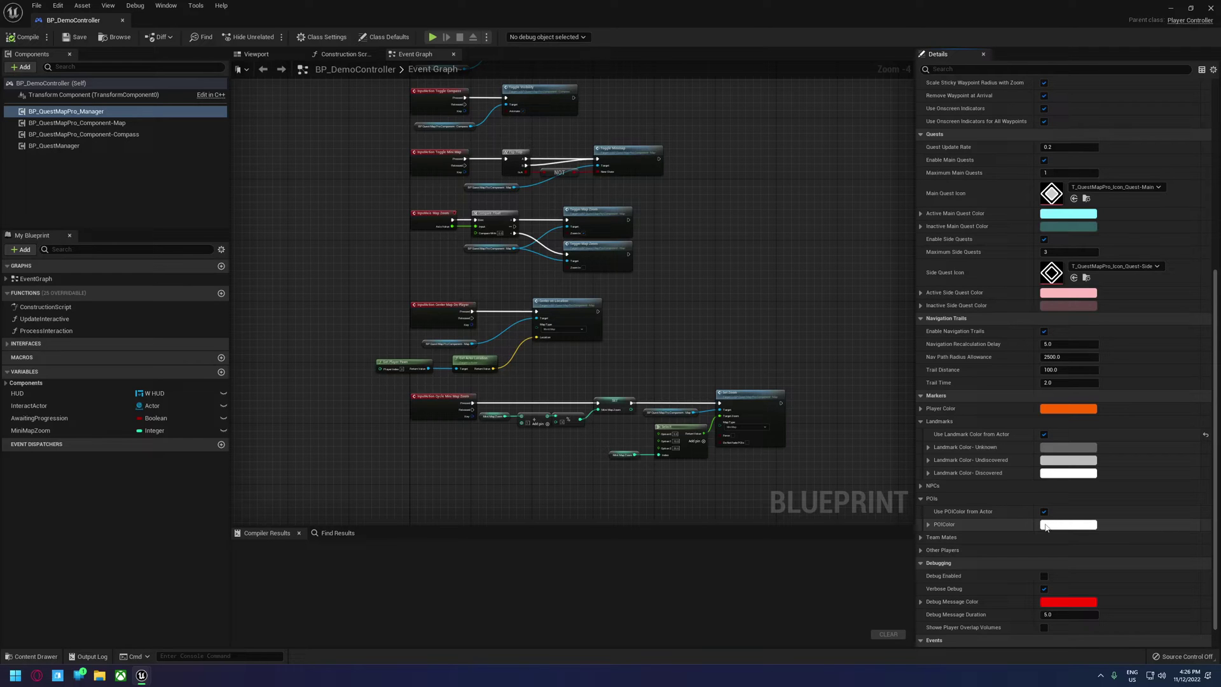
# - Turn off Show POIs in the BP_QuestMapPro_Component-Compass component and compile the blueprint
pyautogui.click(111, 124)
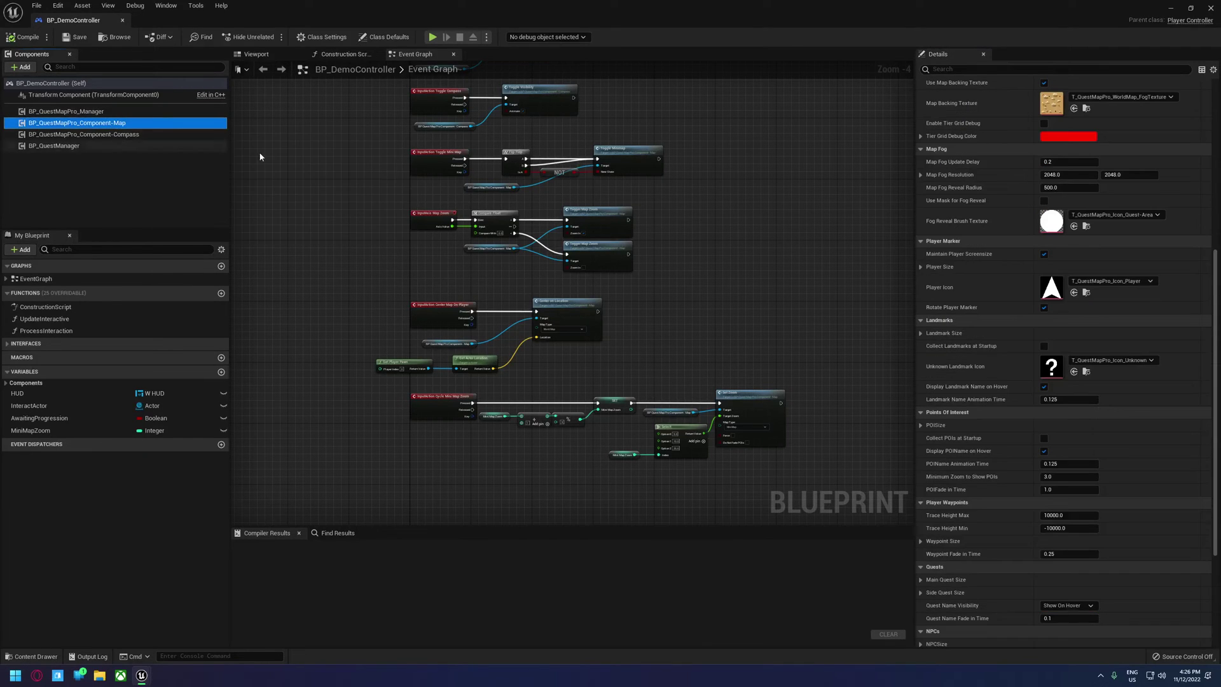
pyautogui.click(124, 135)
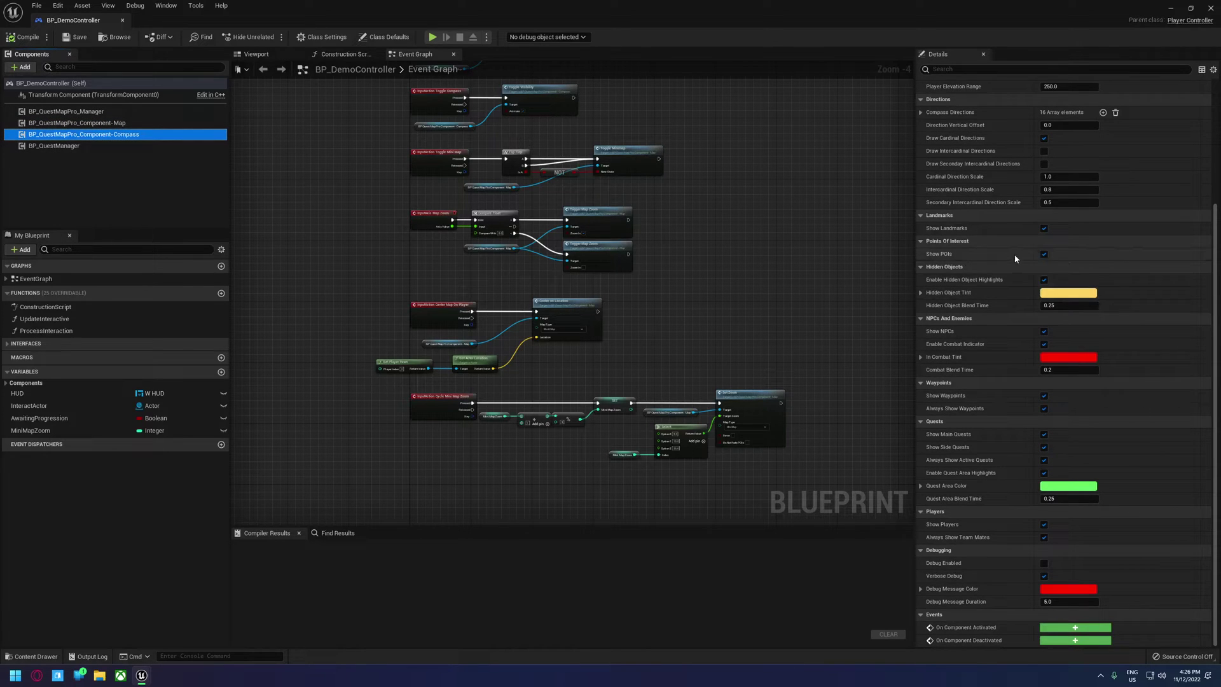
pyautogui.click(1044, 254)
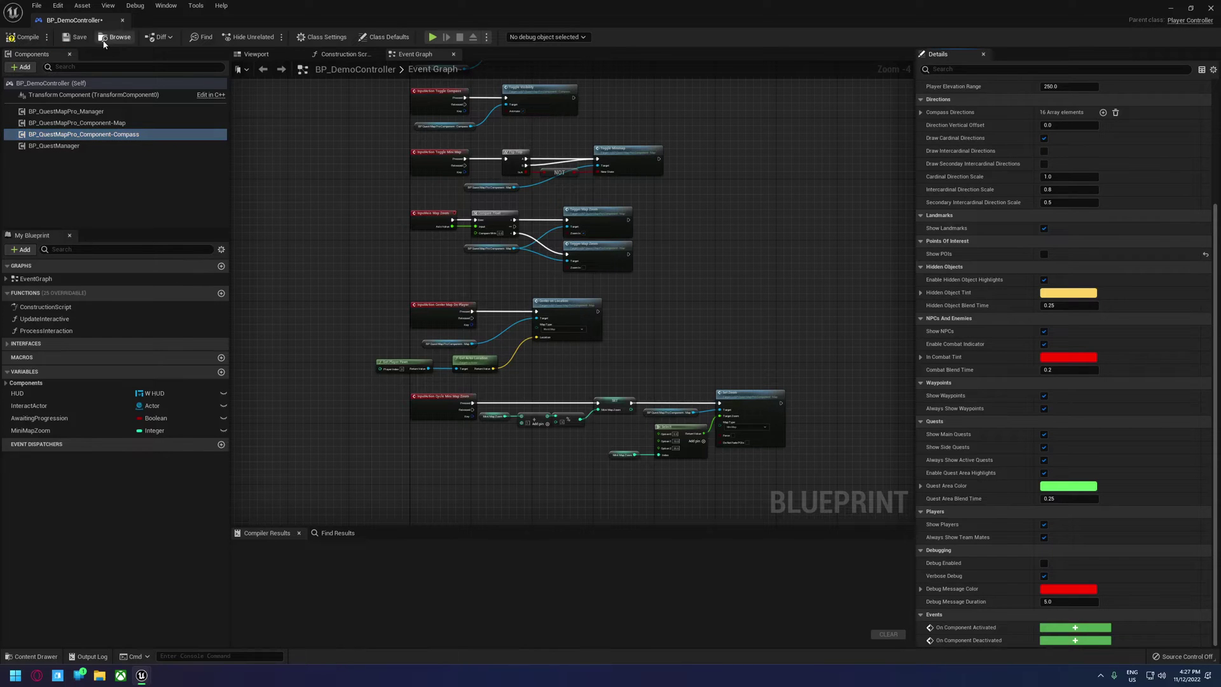
pyautogui.press('F7')
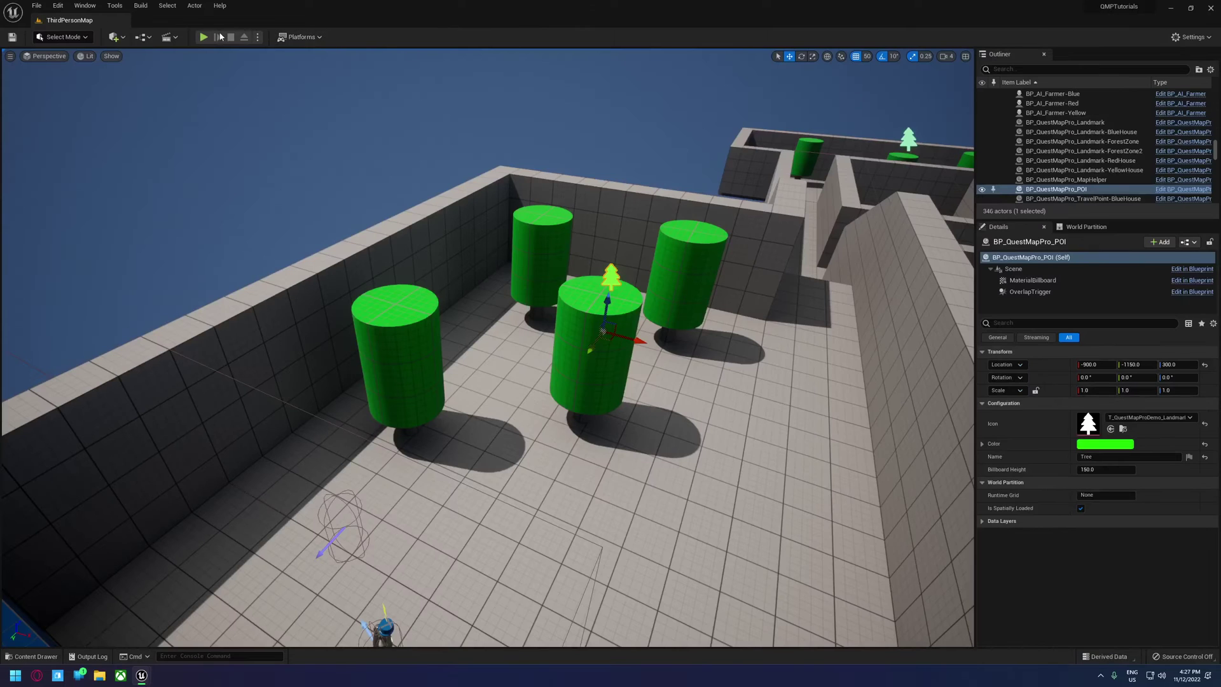
# - Play the level and run the character to the trees to check the compass with POIs turned off
pyautogui.click(210, 36)
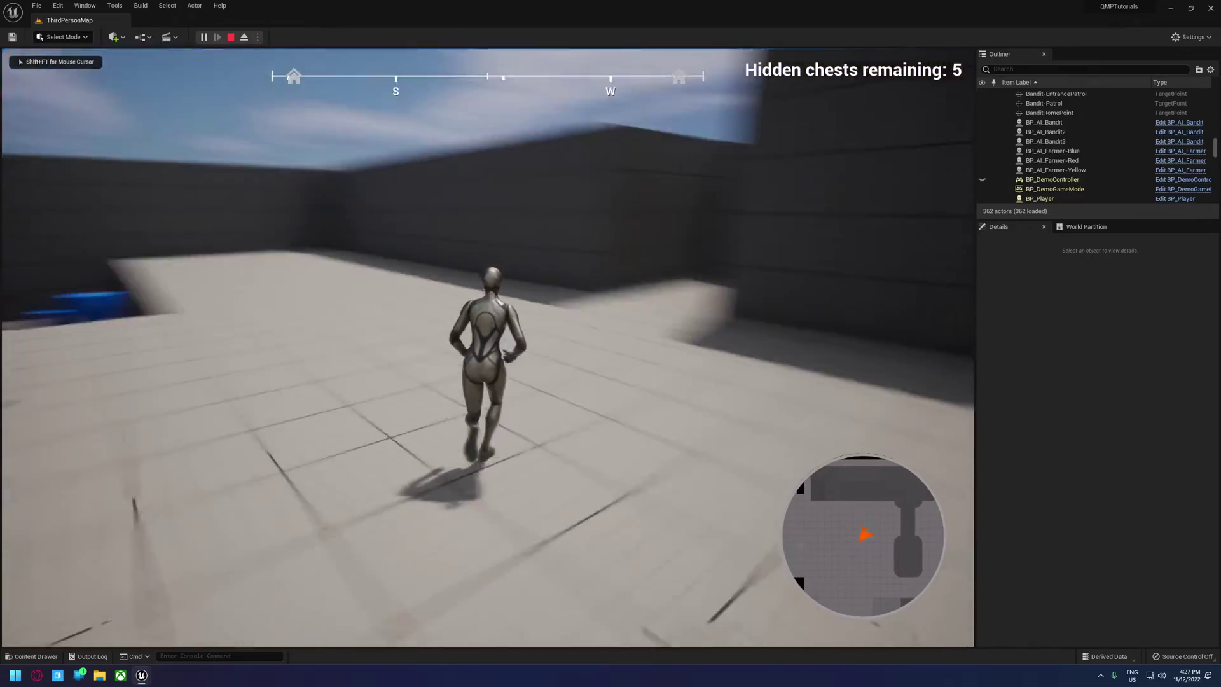
pyautogui.press('w')
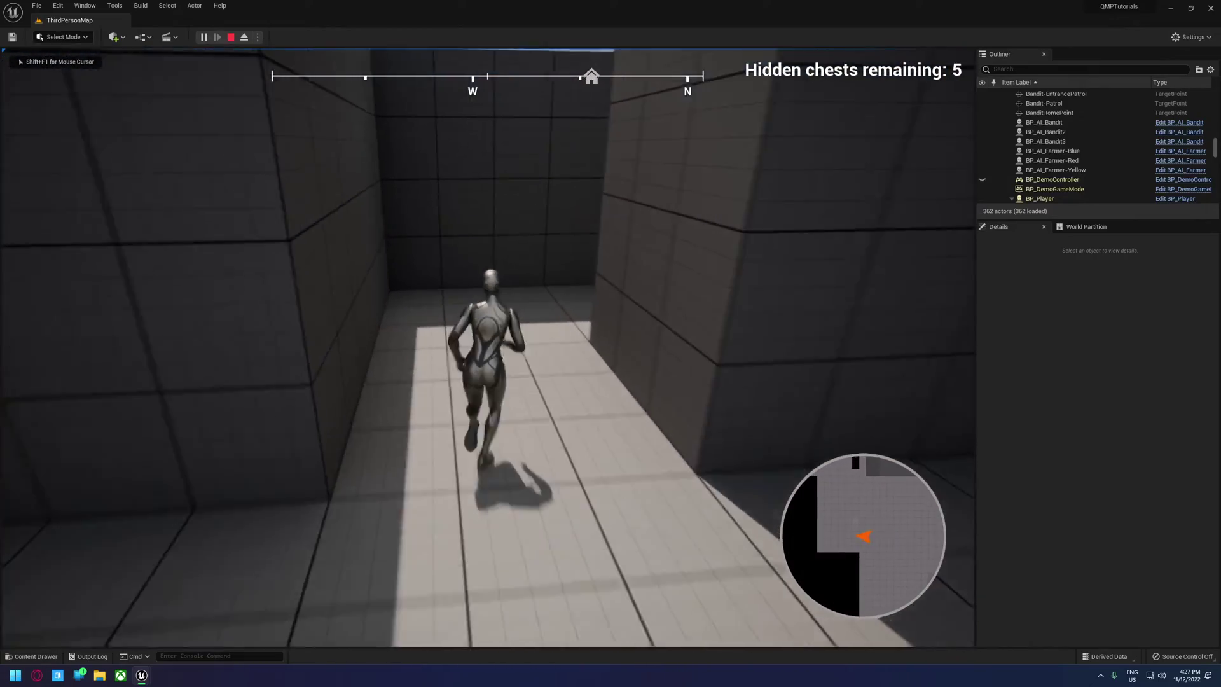
pyautogui.press('w')
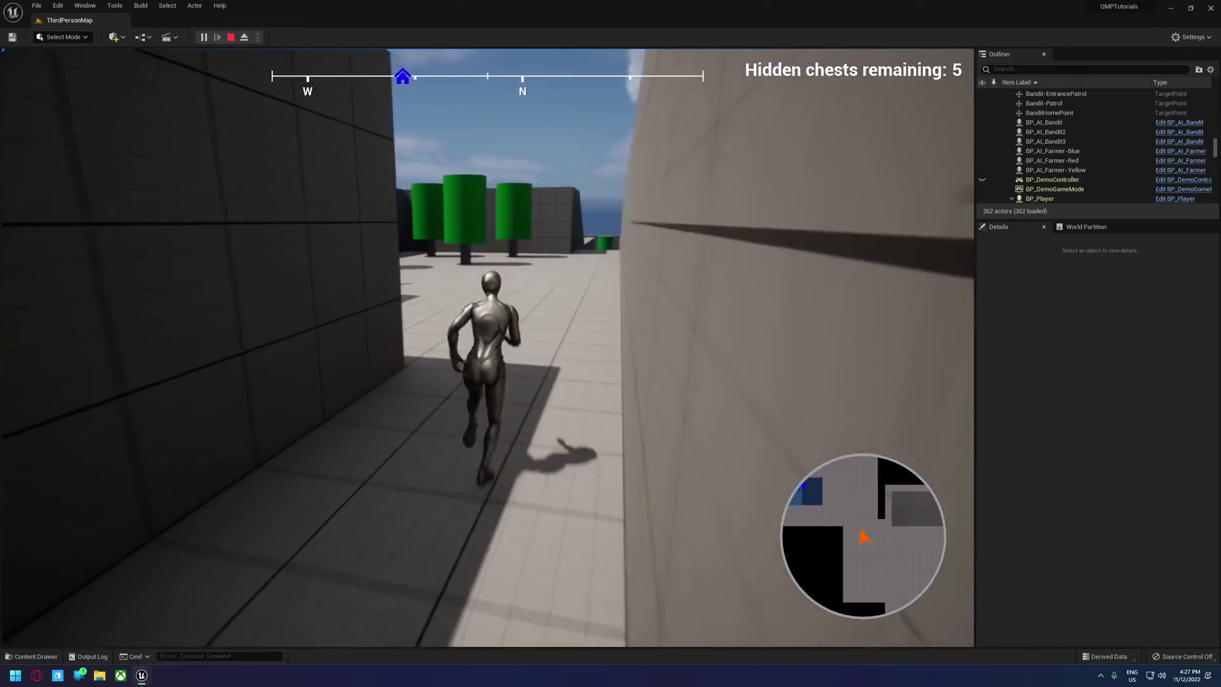
pyautogui.press('w')
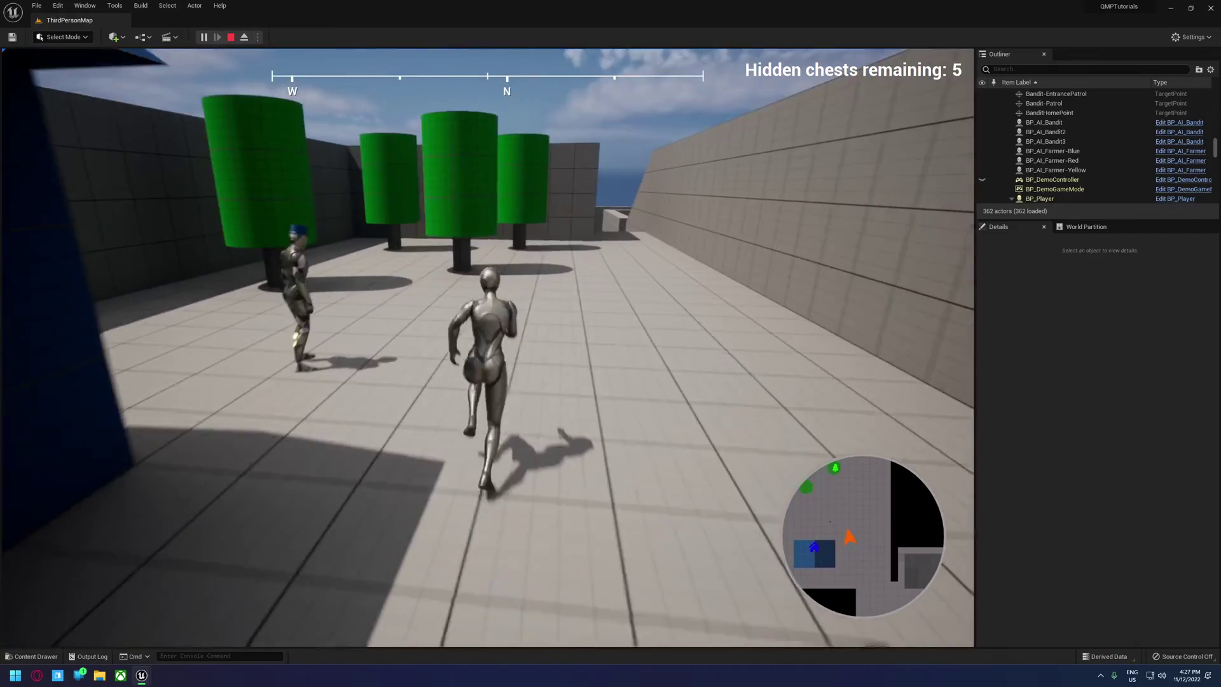
pyautogui.press('w')
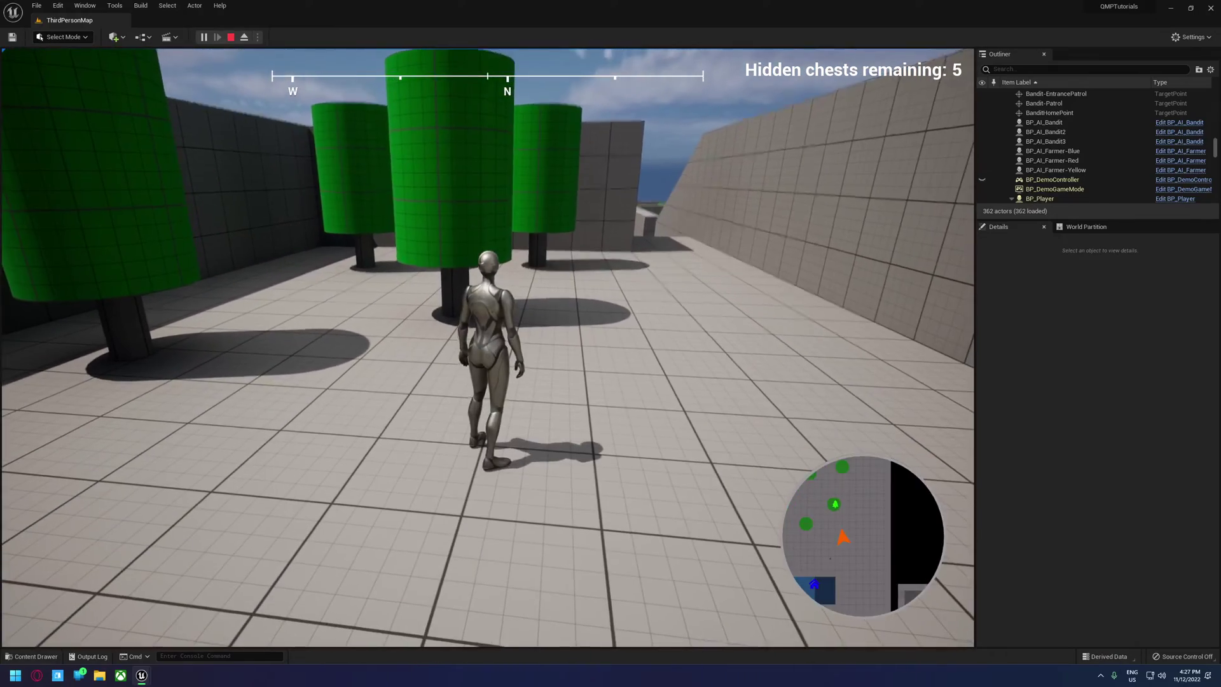
pyautogui.press('w')
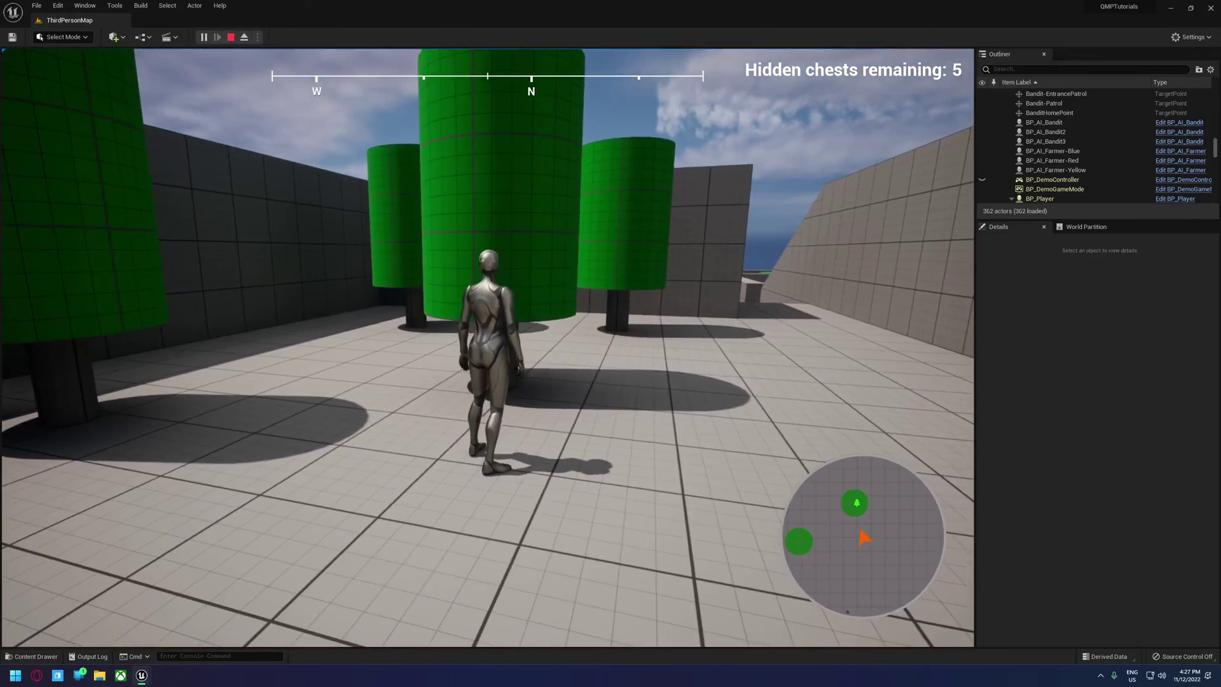
# - Check the tree marker on the zoomed-in world map with compass POIs off, and end the play session
pyautogui.press('m')
pyautogui.scroll(3, 306, 344)
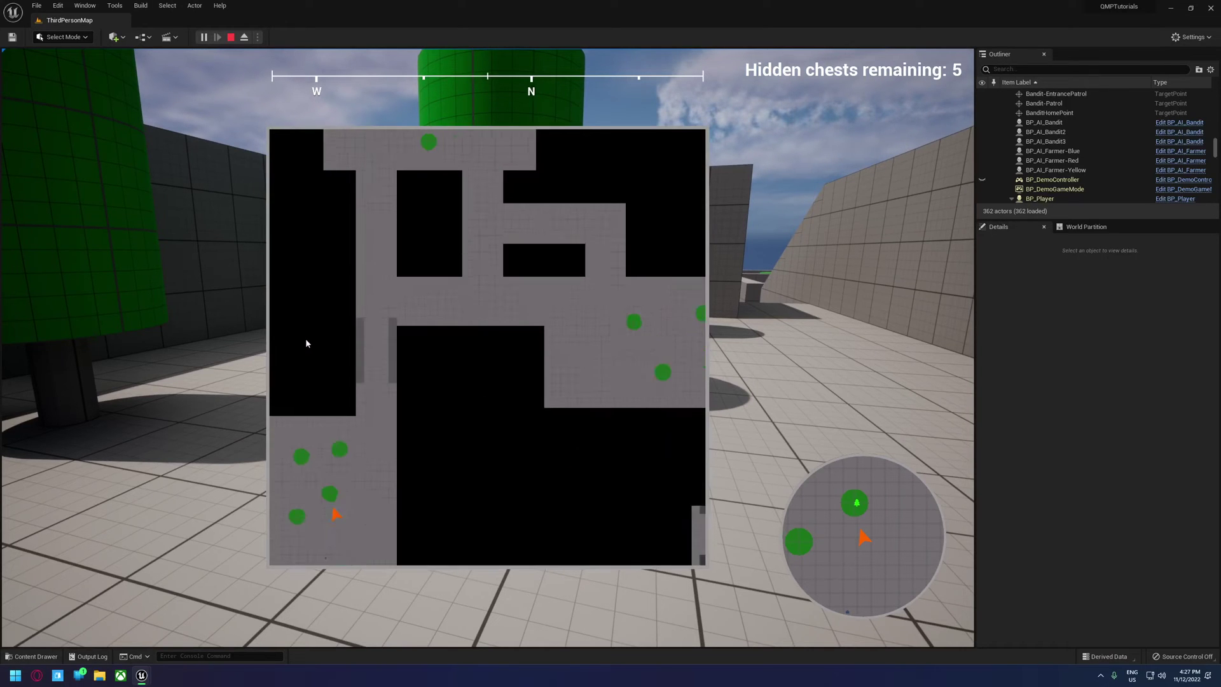
pyautogui.scroll(5, 415, 289)
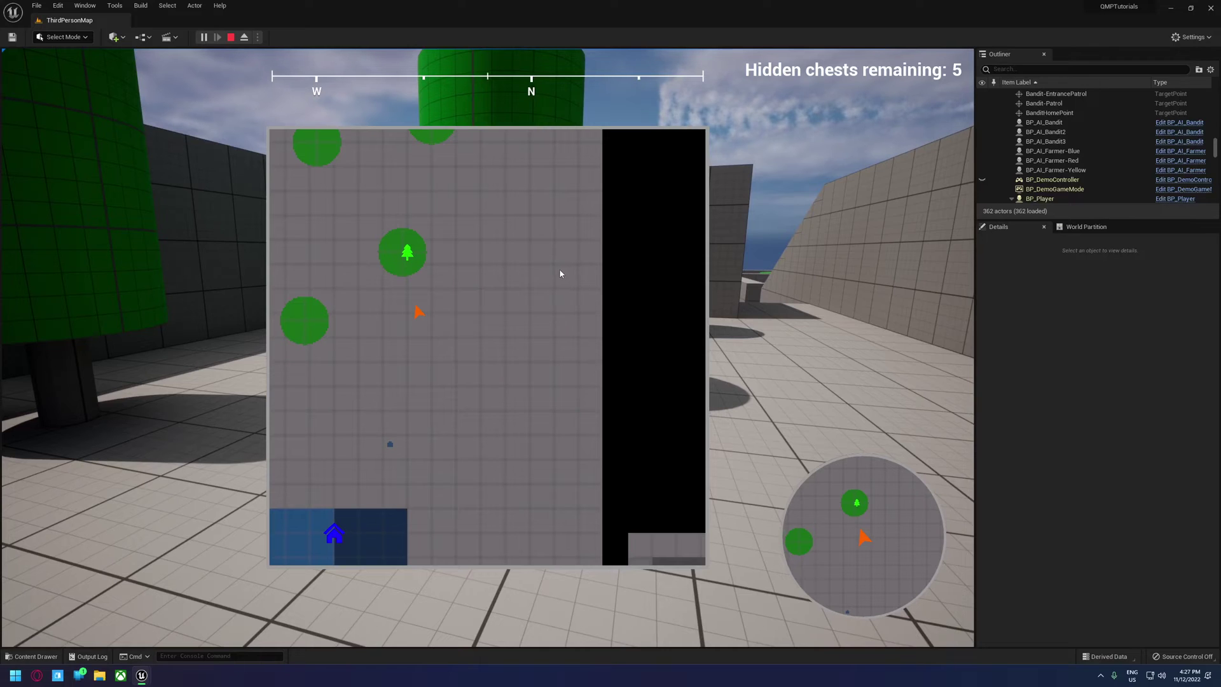
pyautogui.press('m')
pyautogui.press('Escape')
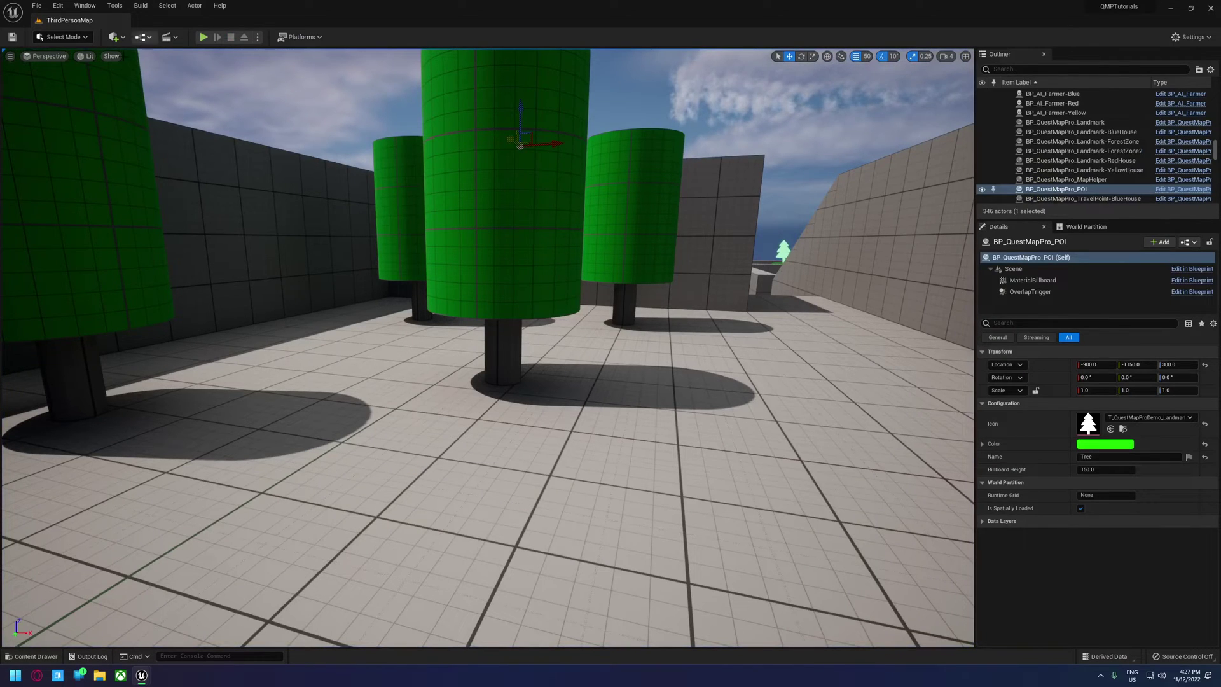
# - Reopen BP_DemoController and review the world map and minimap visibility flags, including Show POIs, in the BP_QuestMapPro_Component-Map component
pyautogui.hotkey('ctrl', 'space')
pyautogui.doubleClick(514, 443)
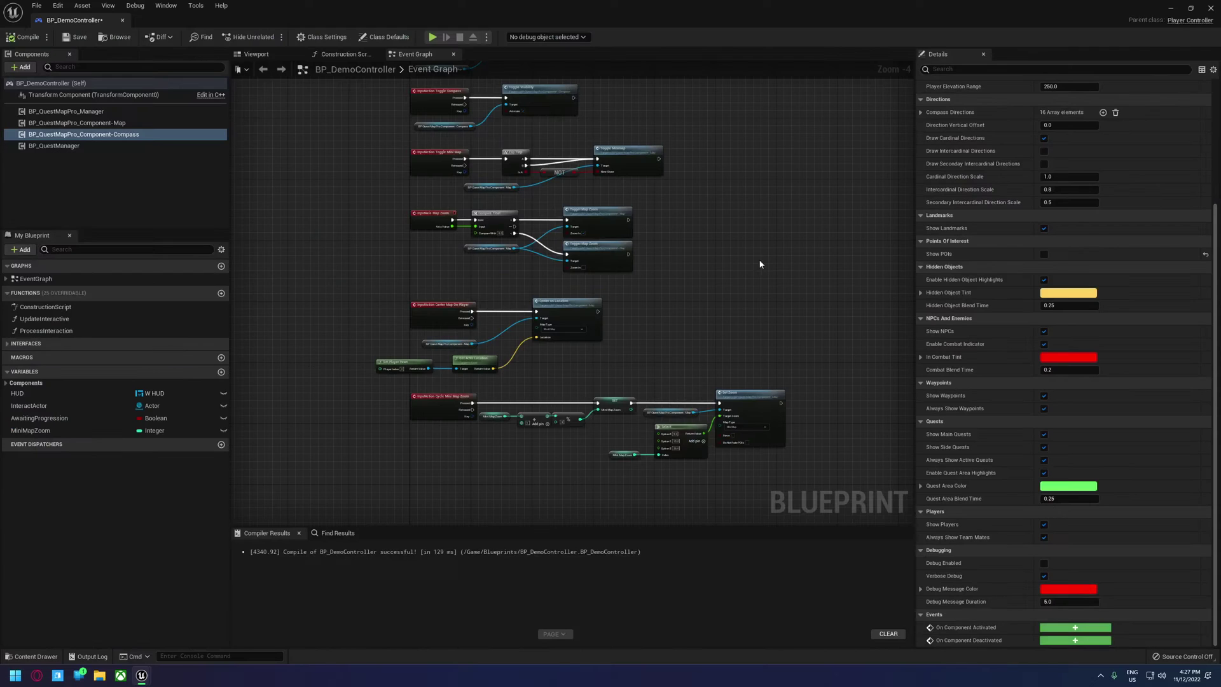
pyautogui.moveTo(635, 215); pyautogui.dragTo(616, 239, button='right')
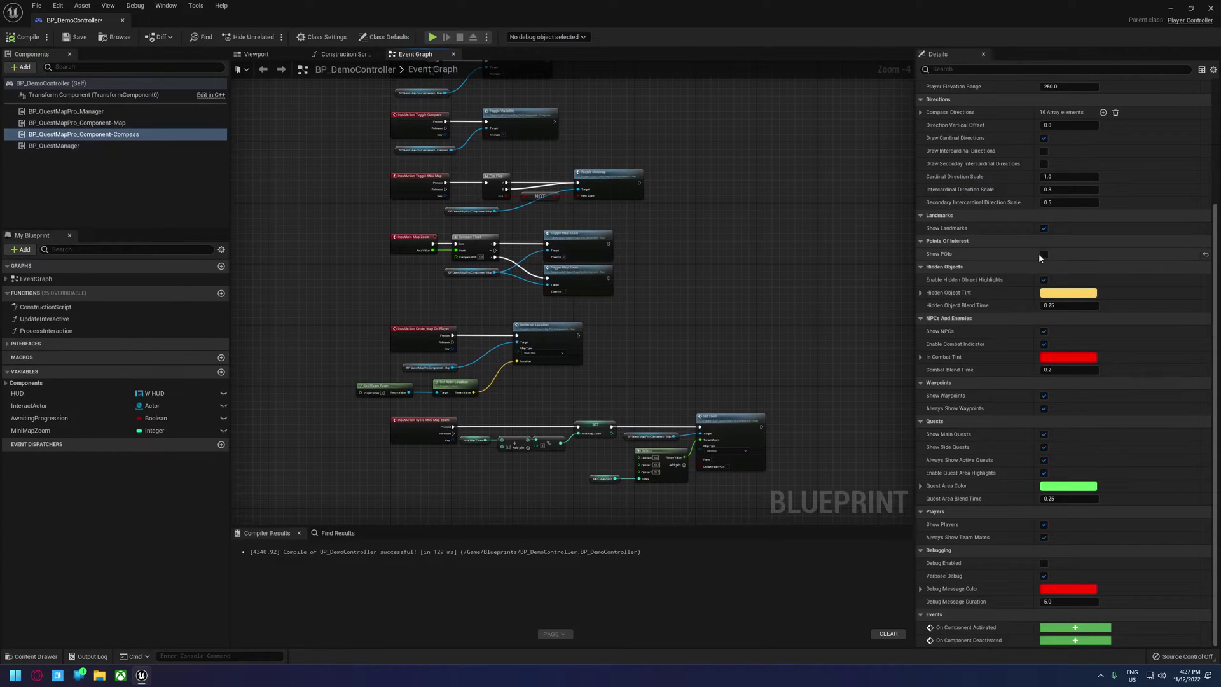
pyautogui.click(127, 123)
pyautogui.scroll(5, 1056, 162)
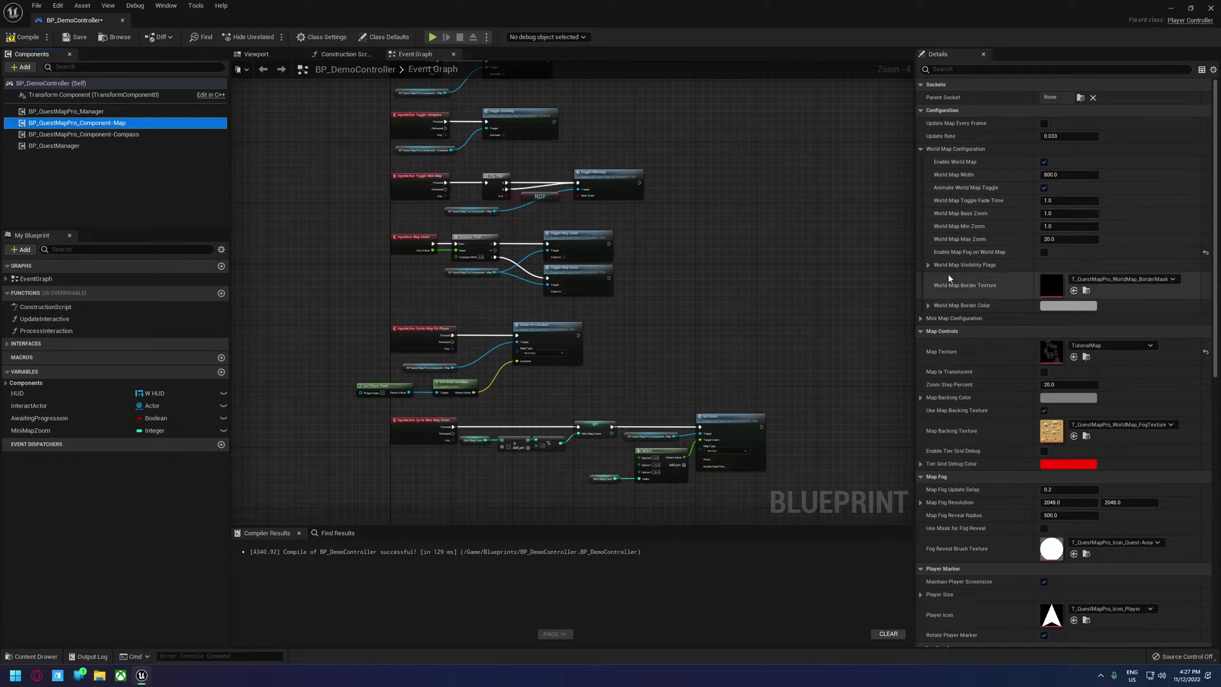
pyautogui.click(929, 265)
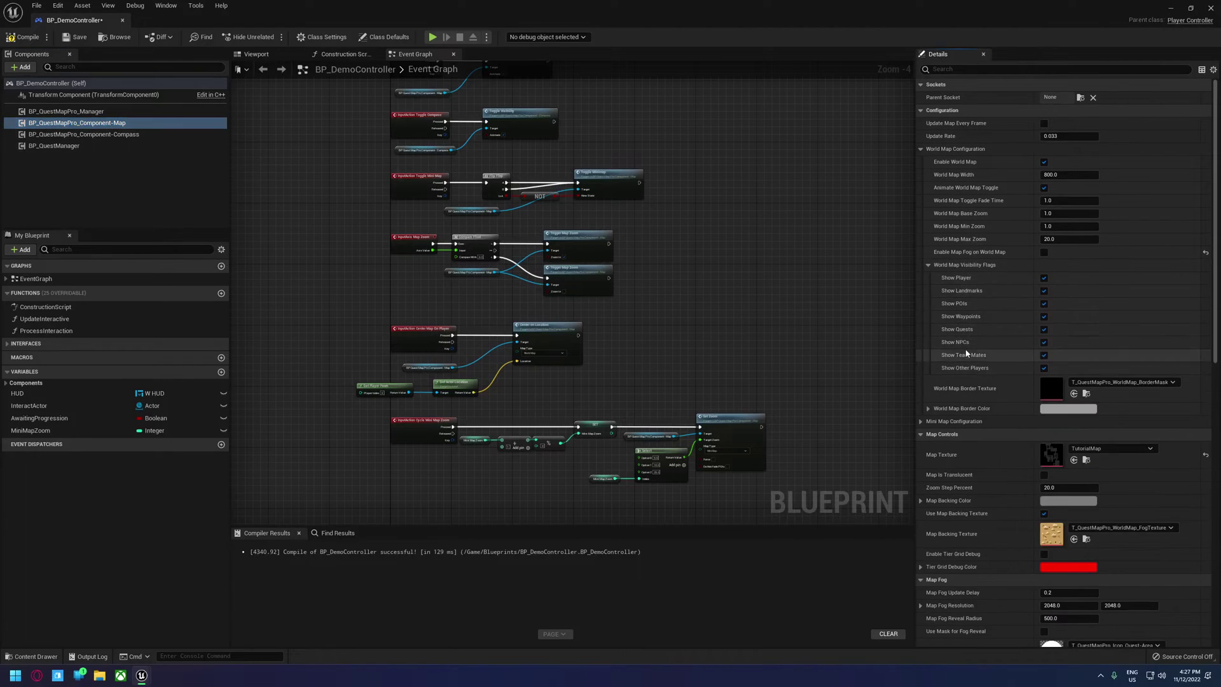
pyautogui.click(928, 265)
pyautogui.click(926, 317)
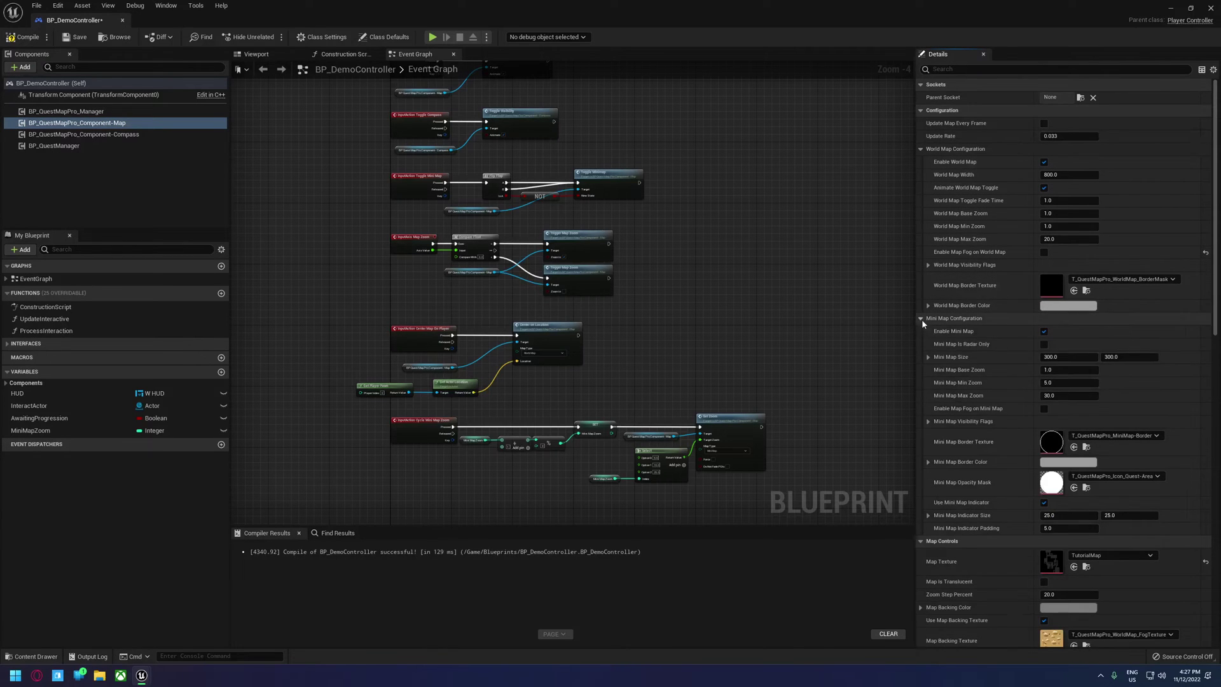
pyautogui.click(927, 422)
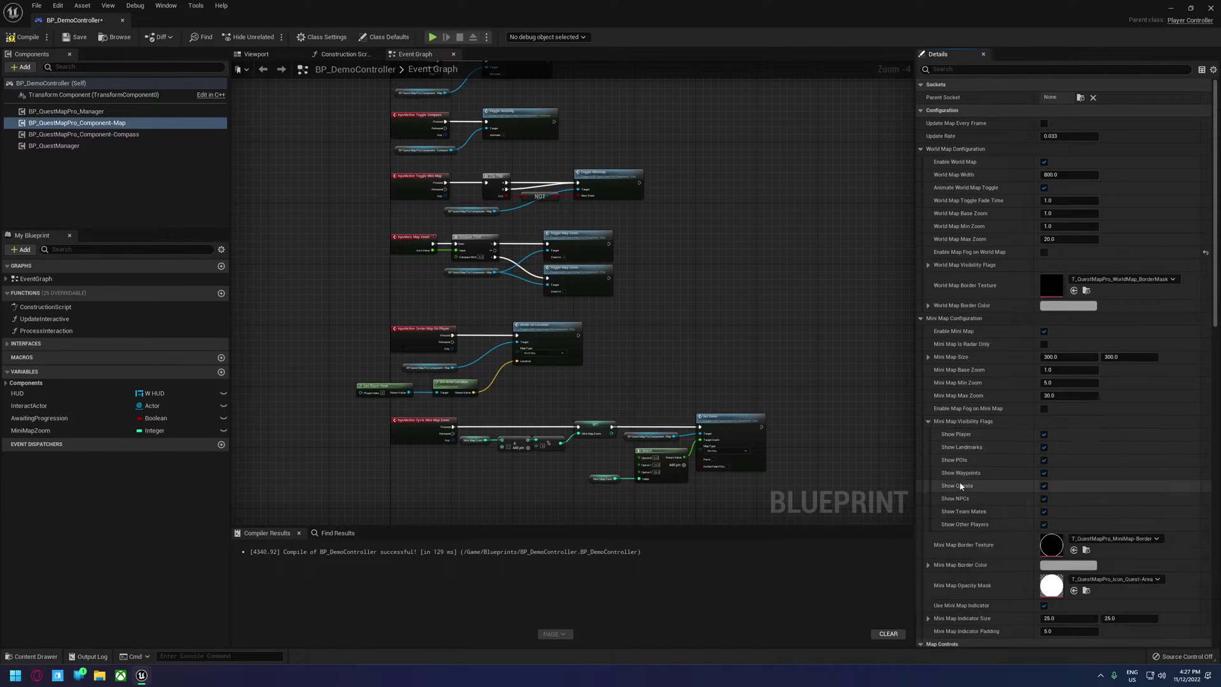
# - Review the map component's Points Of Interest settings, including the POI sizes for the world map and minimap
pyautogui.scroll(-3, 959, 464)
pyautogui.scroll(-5, 960, 445)
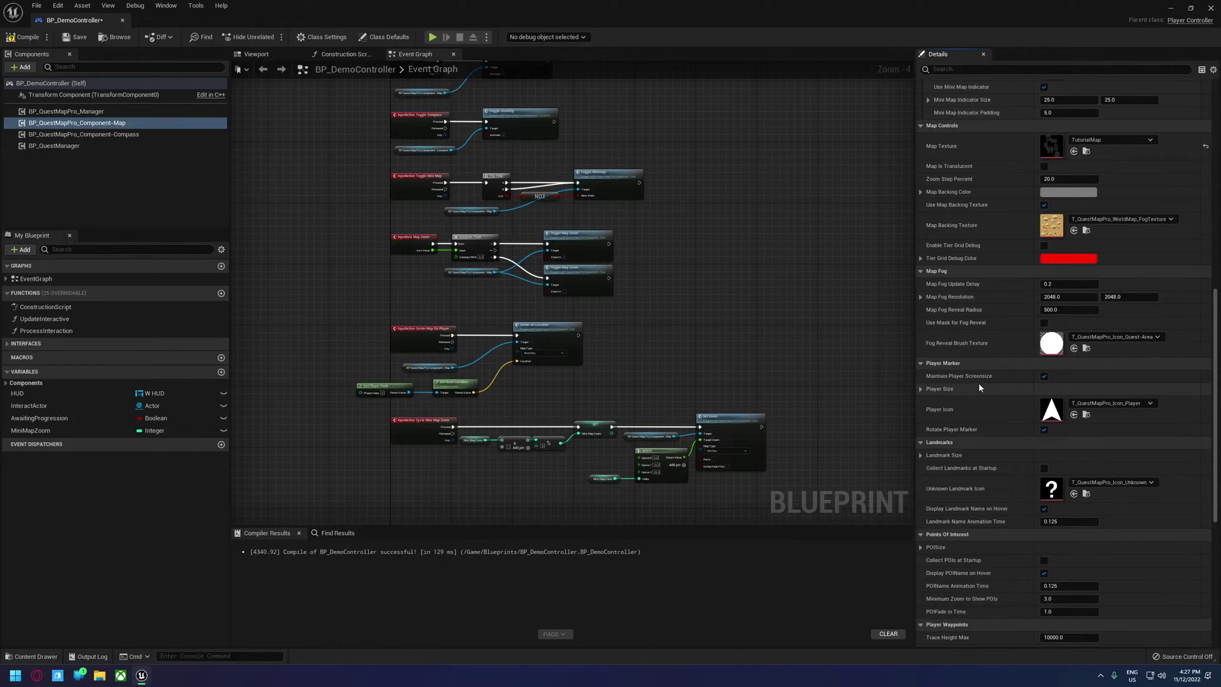
pyautogui.scroll(-3, 979, 385)
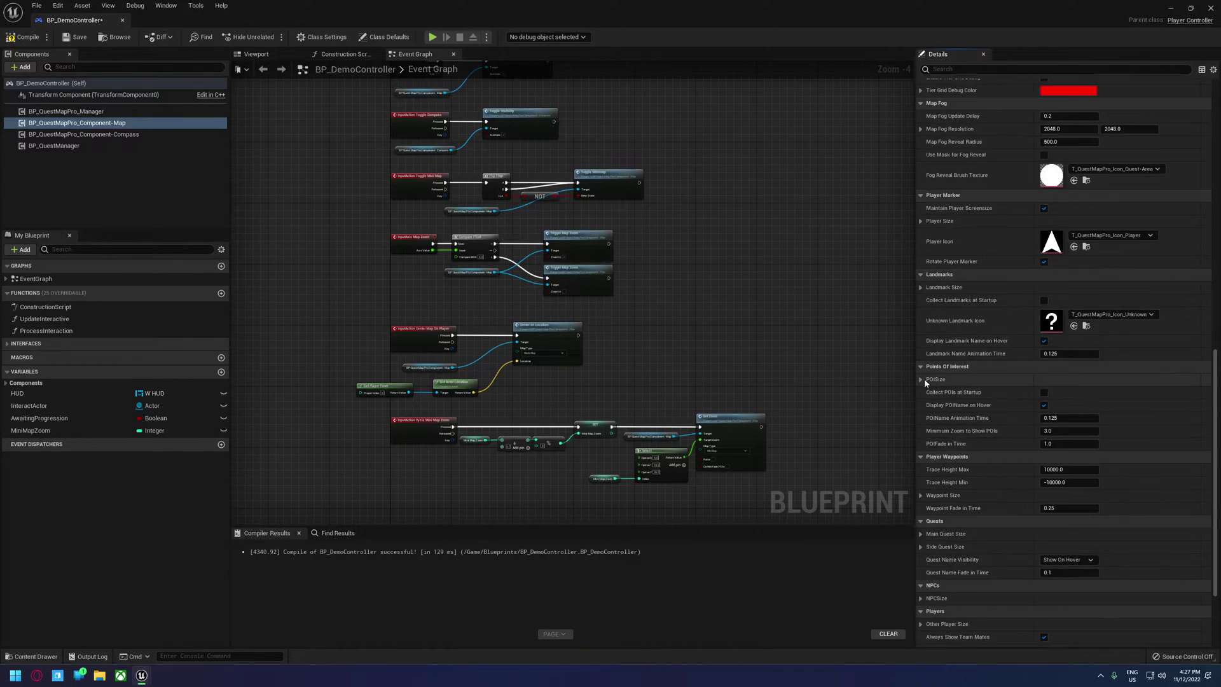
pyautogui.click(921, 379)
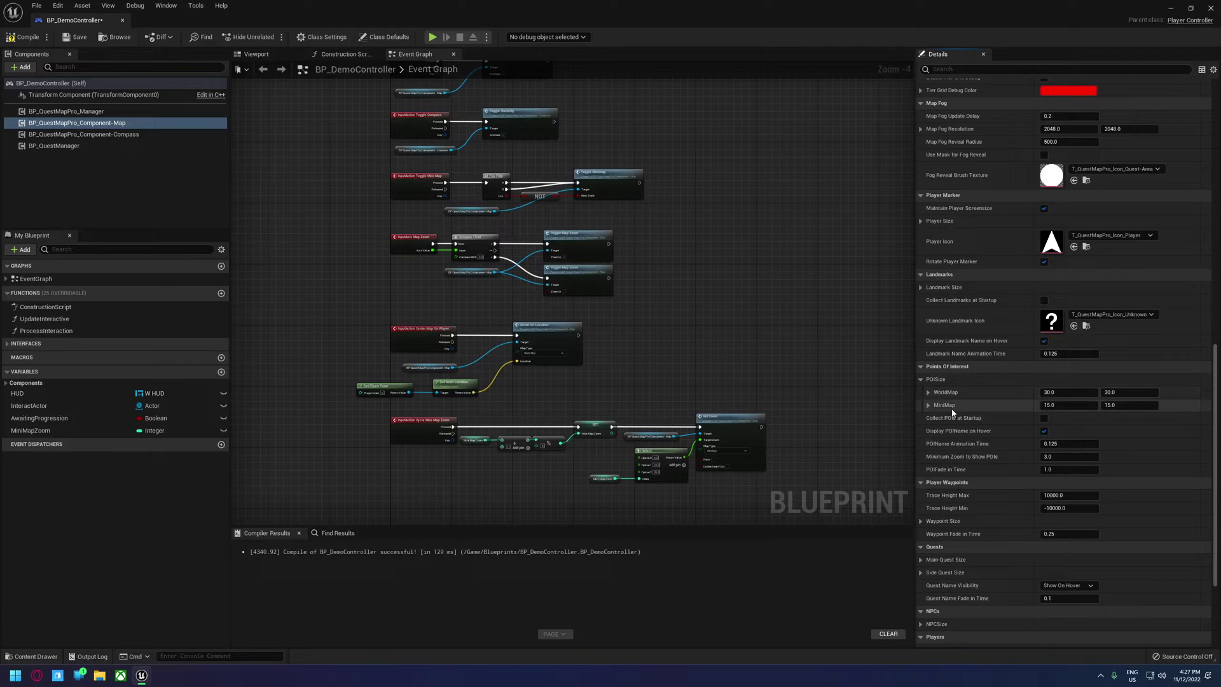
pyautogui.moveTo(976, 424)
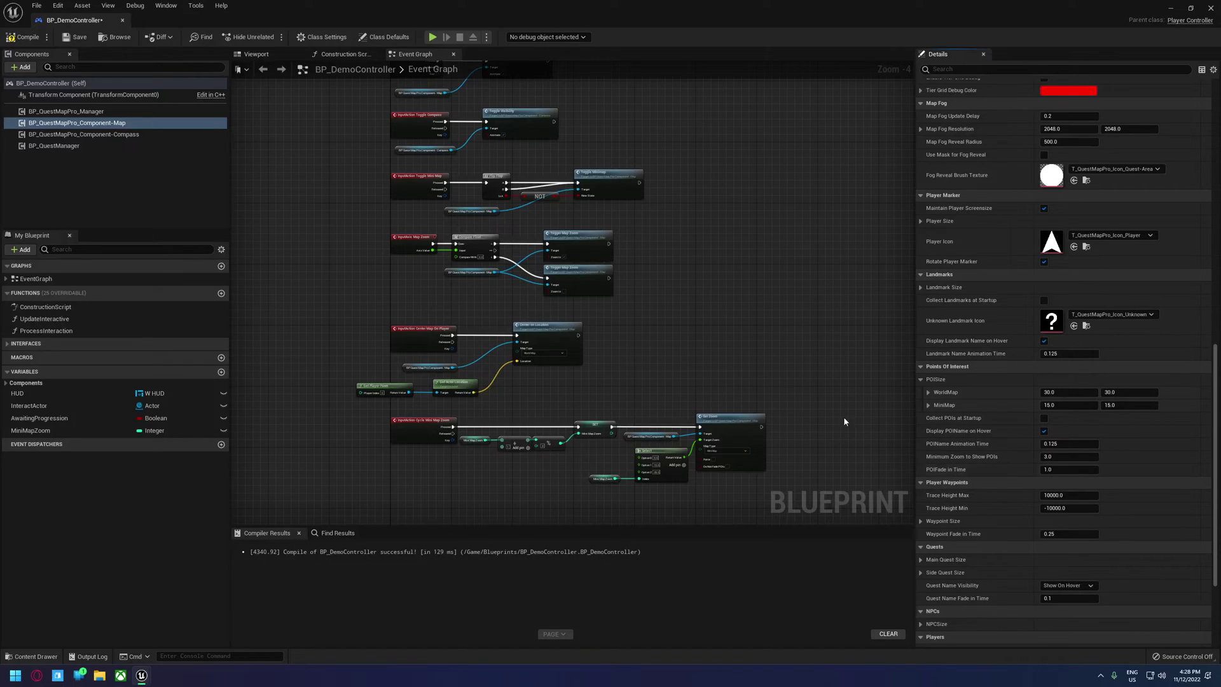
# - Open the BP_Tree blueprint's viewport from a tree in the level and bring up the list of components to add
pyautogui.click(124, 21)
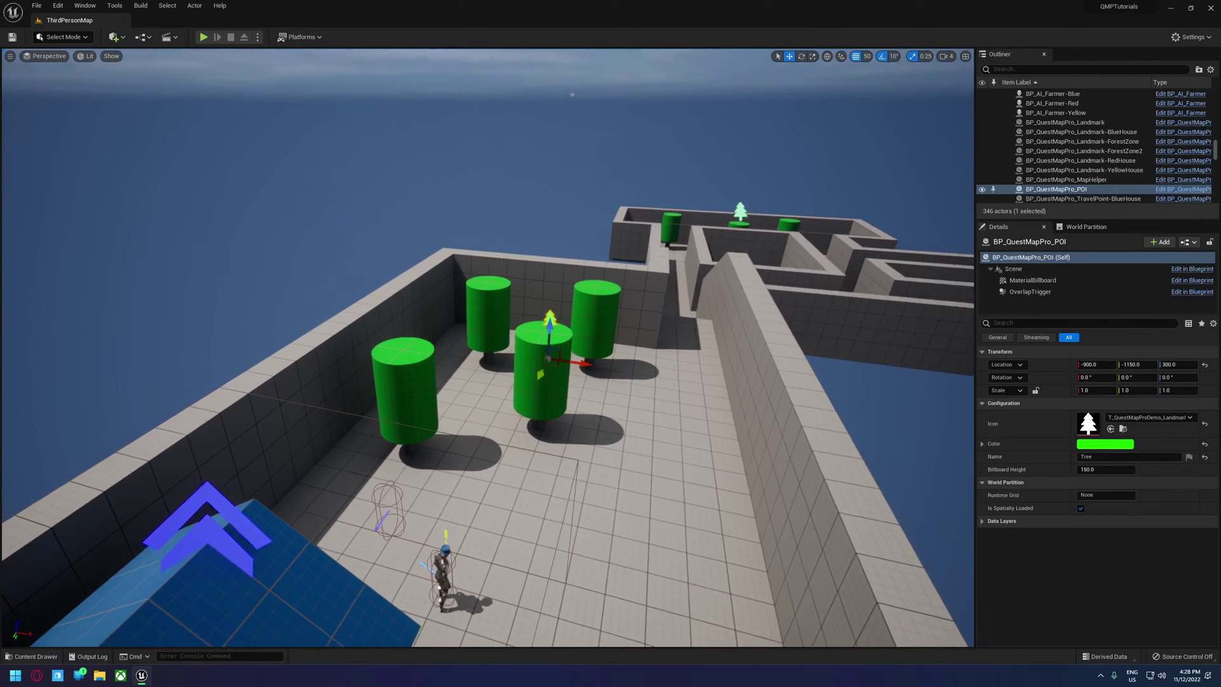
pyautogui.moveTo(550, 267); pyautogui.dragTo(551, 254, button='right')
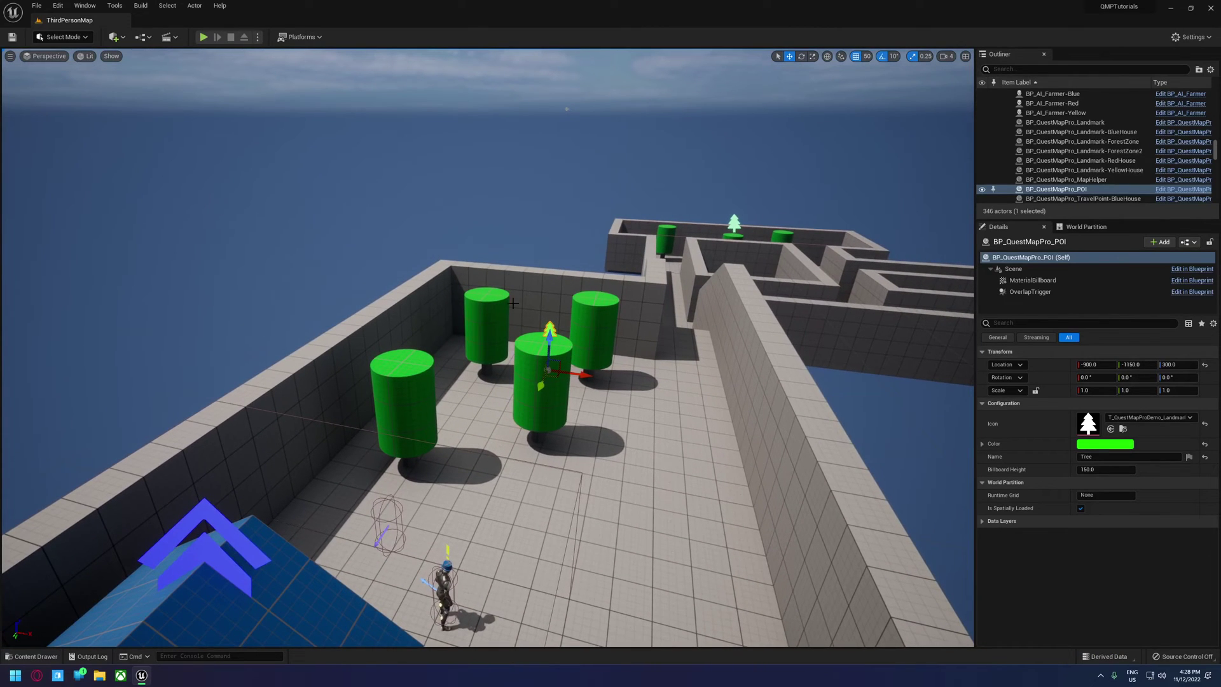
pyautogui.moveTo(504, 323); pyautogui.dragTo(508, 318, button='right')
pyautogui.click(529, 365)
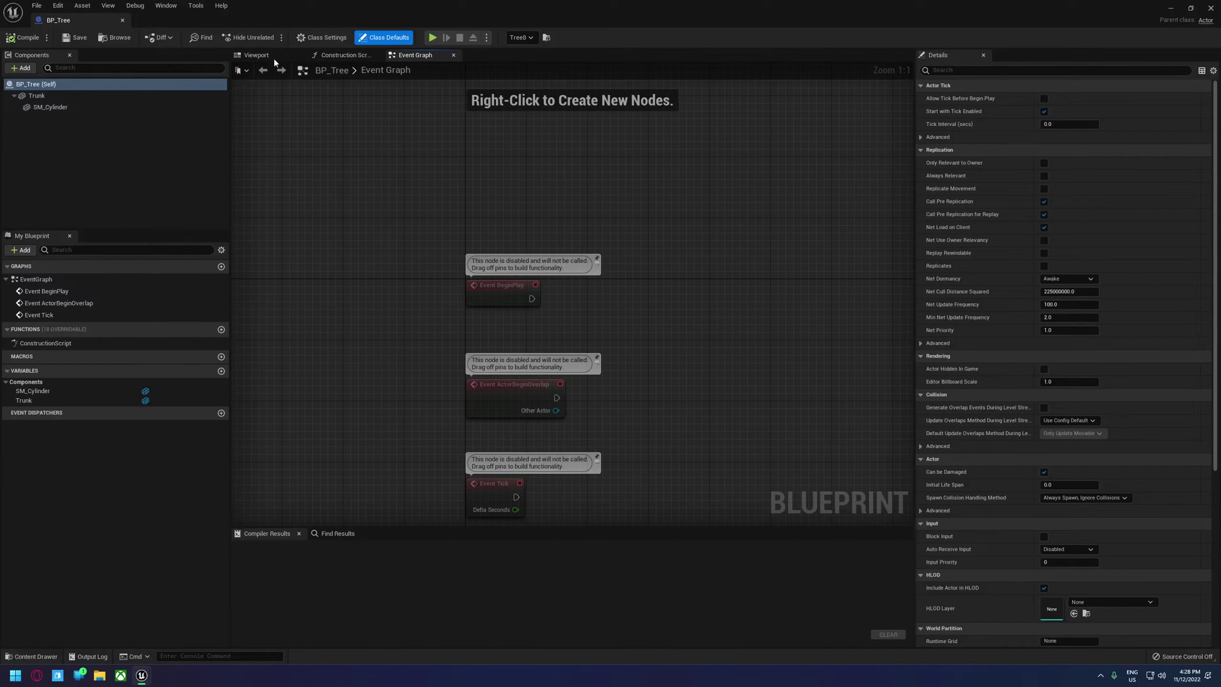
pyautogui.click(257, 55)
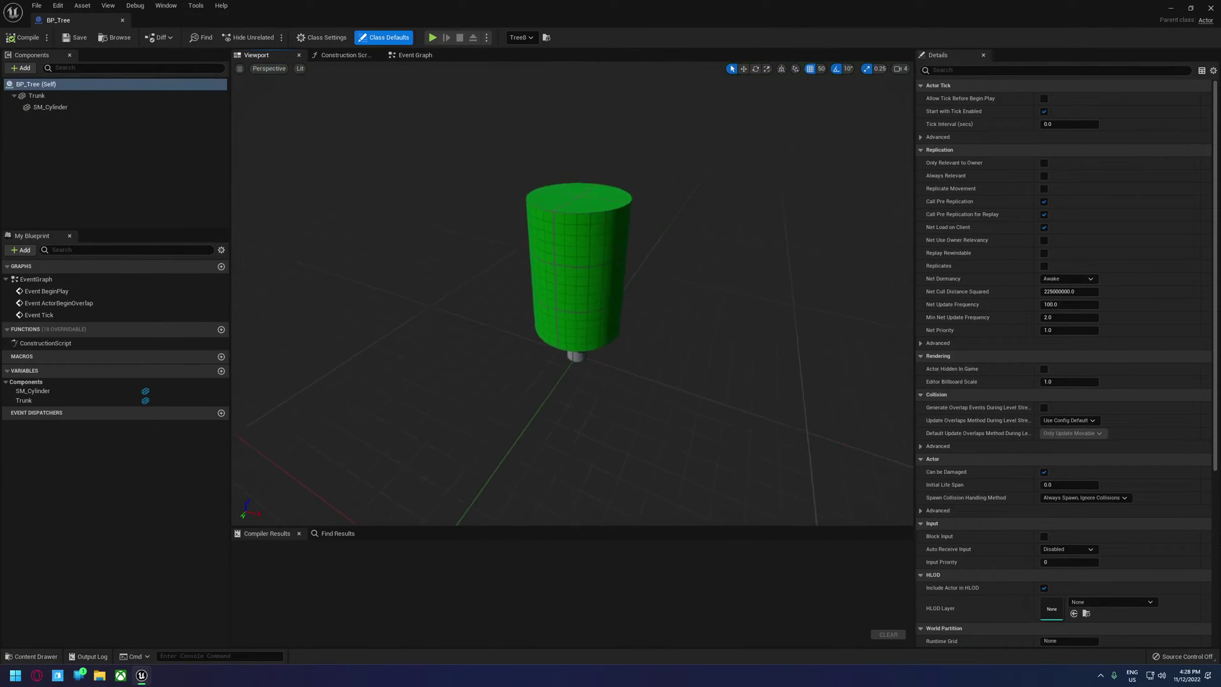
pyautogui.click(24, 67)
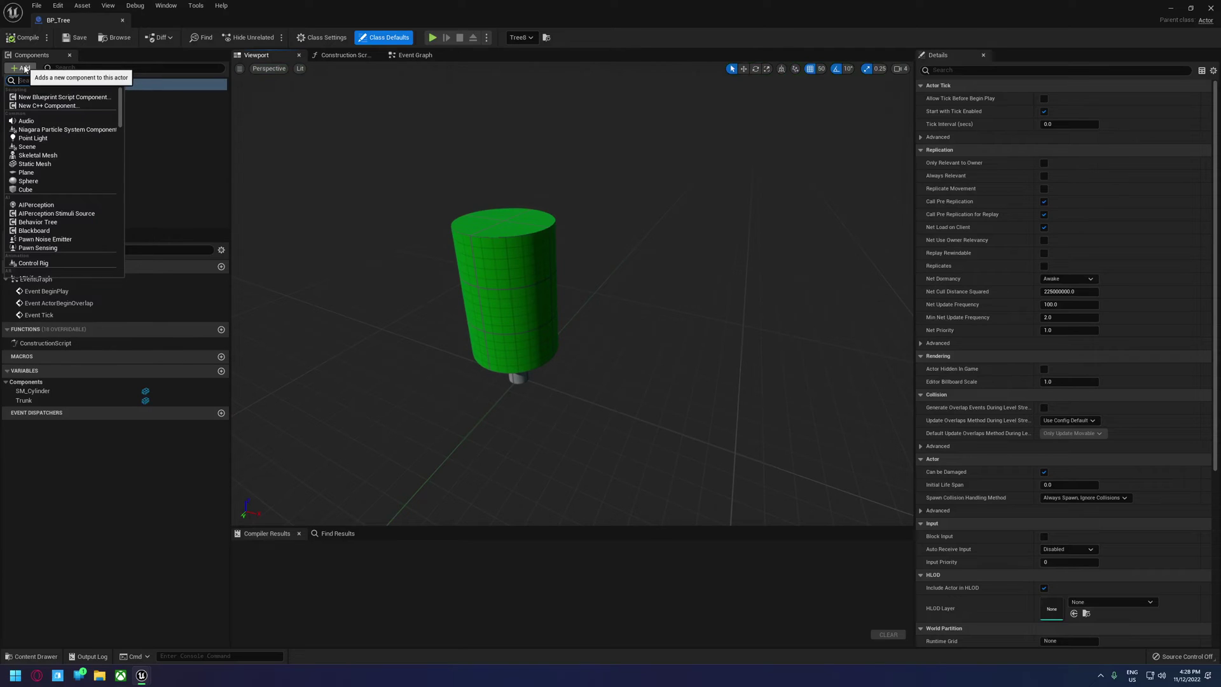
pyautogui.write('poi')
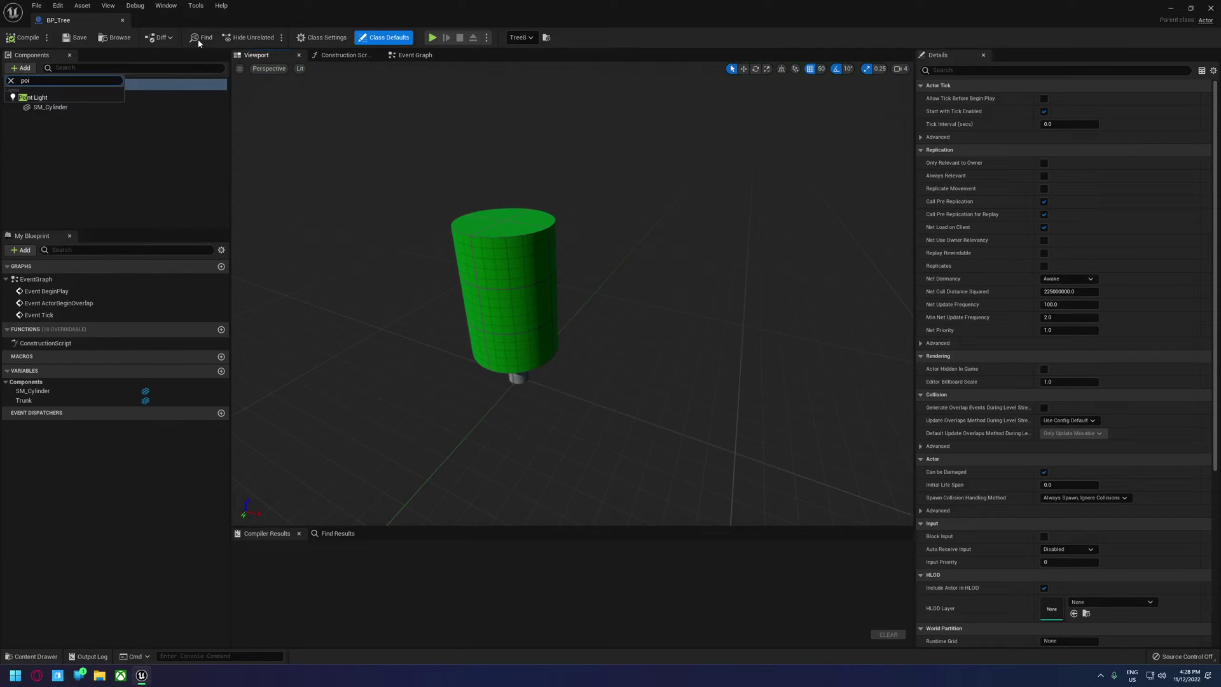
pyautogui.press('BackSpace')
pyautogui.press('BackSpace')
pyautogui.press('BackSpace')
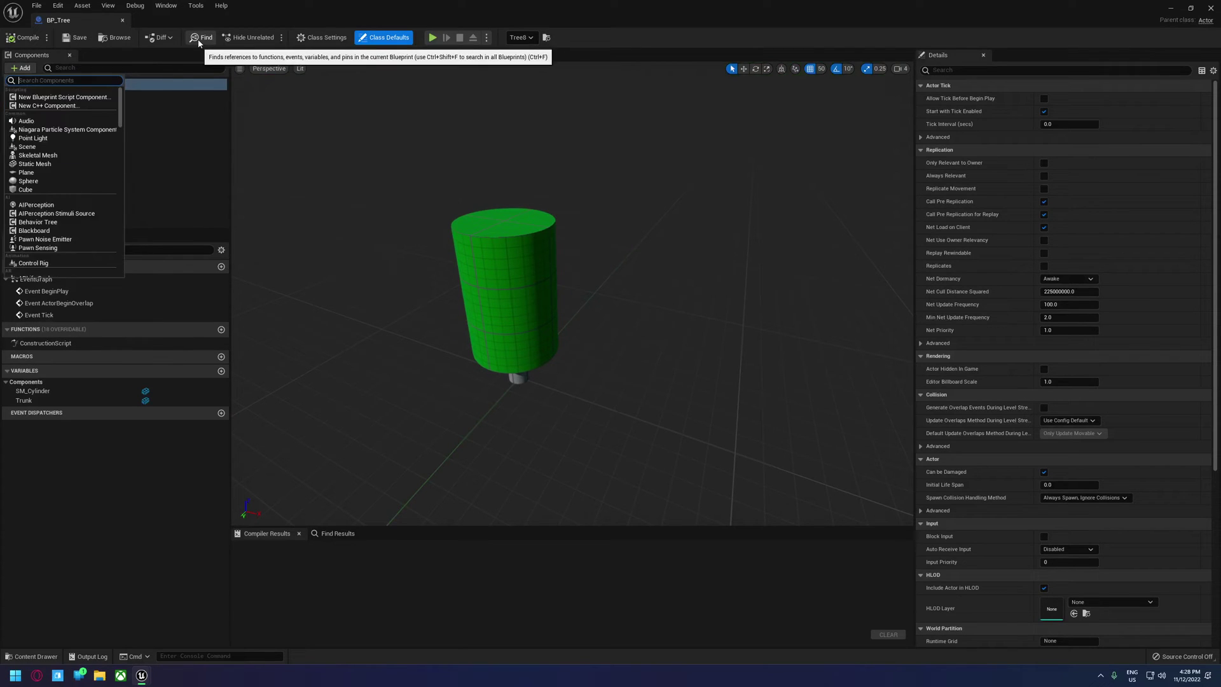
# - Add a Child Actor component under Trunk in BP_Tree and name it POI
pyautogui.write('child')
pyautogui.click(32, 98)
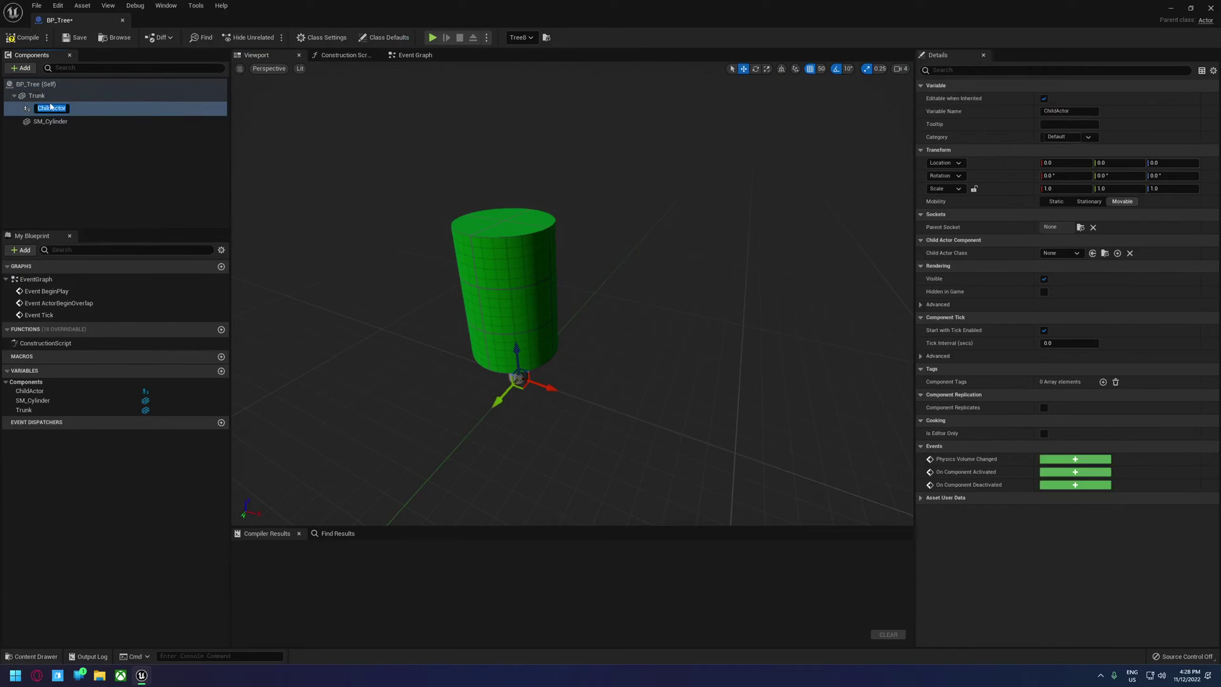
pyautogui.write('POI')
pyautogui.press('Return')
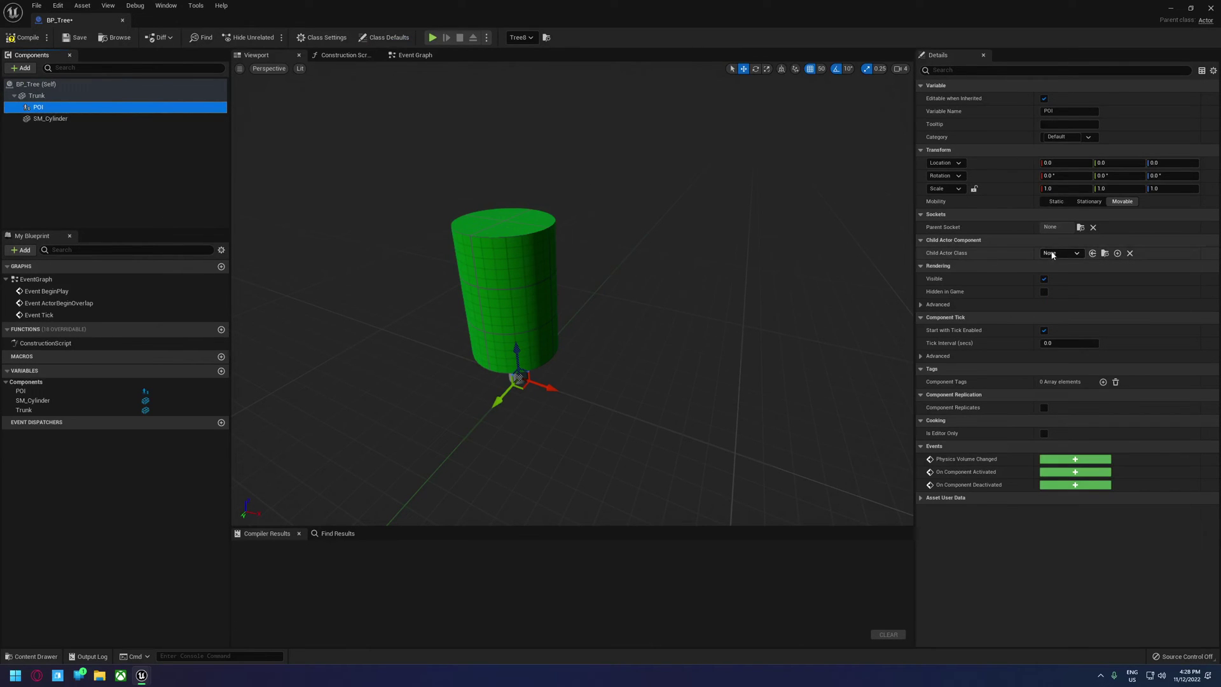
# - Set the POI component's Child Actor Class to BP_QuestMapPro_POI
pyautogui.click(1074, 255)
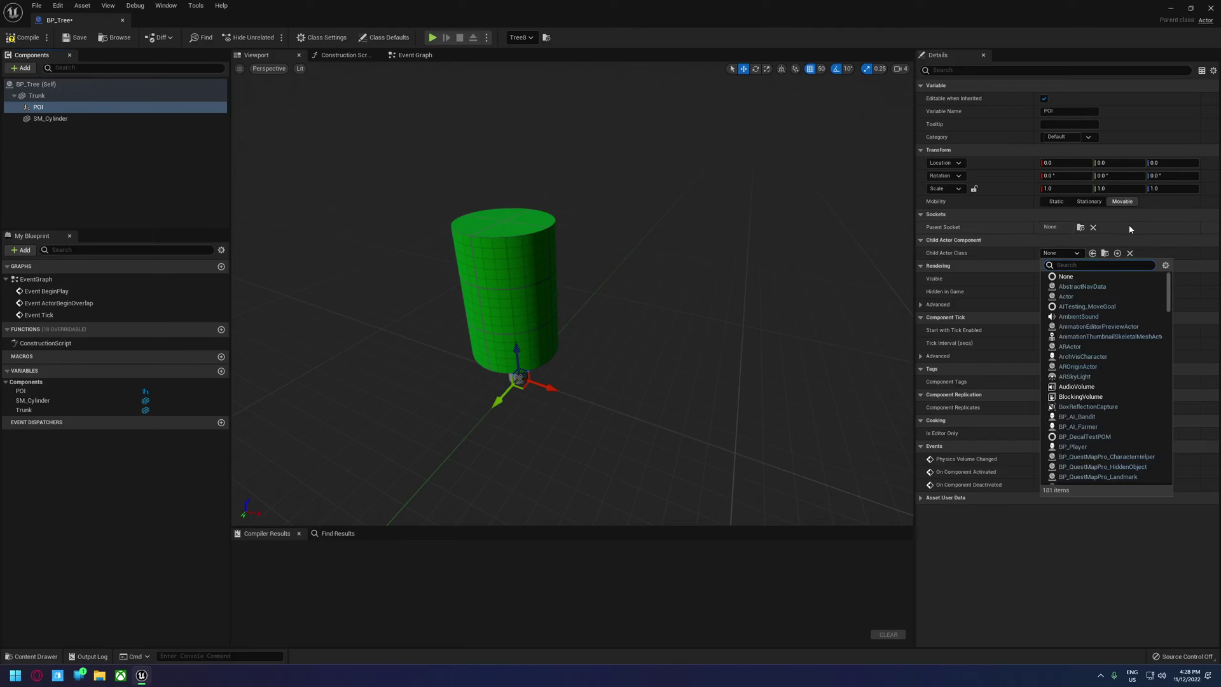
pyautogui.write('poi')
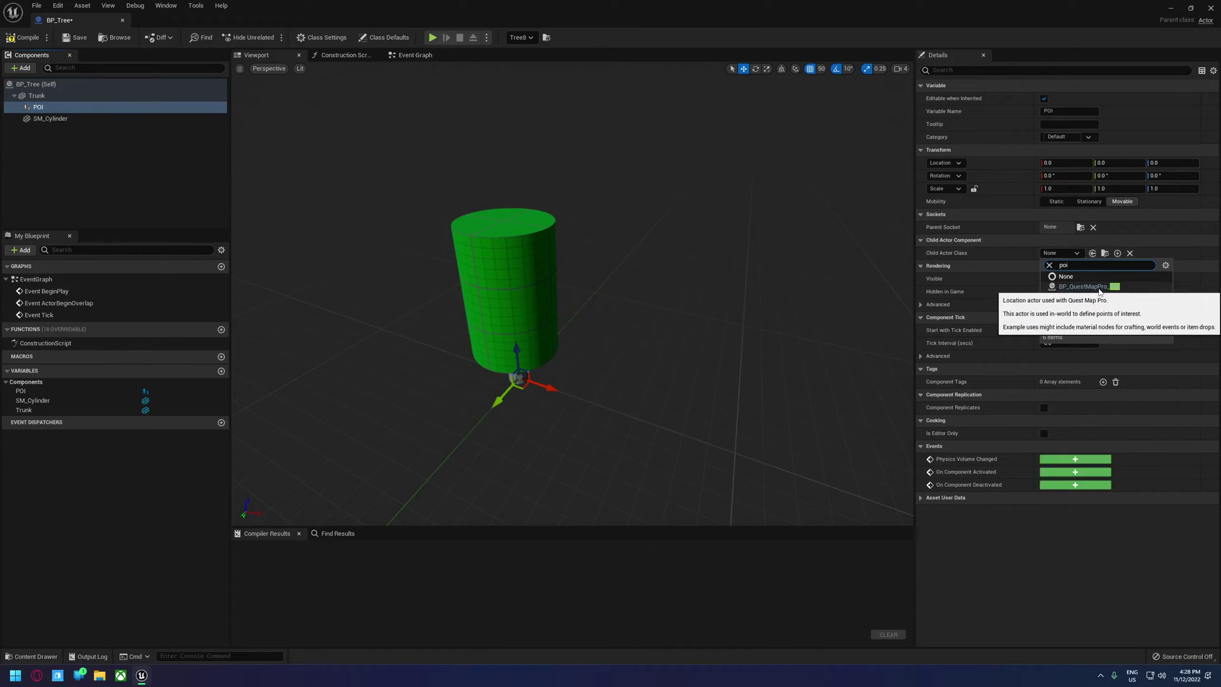
pyautogui.click(1100, 287)
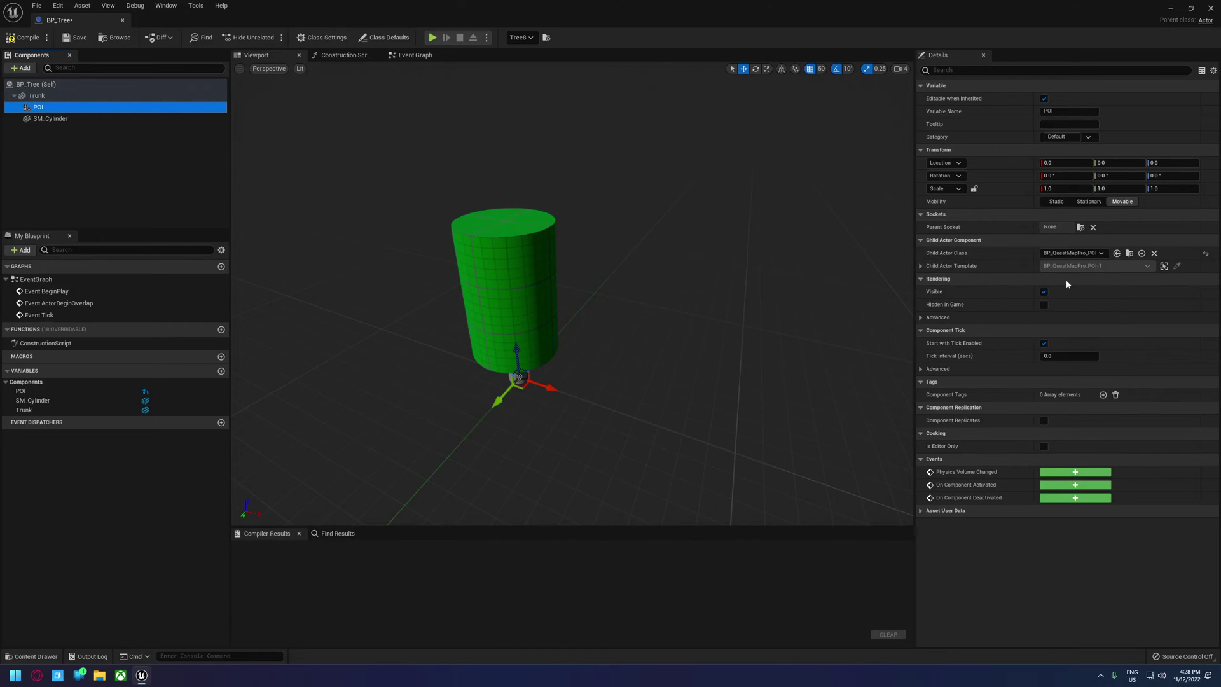
# - Set the icon in the POI child actor template's Configuration to T_QuestMapProDemo_LandmarkIcon-Tree
pyautogui.click(921, 266)
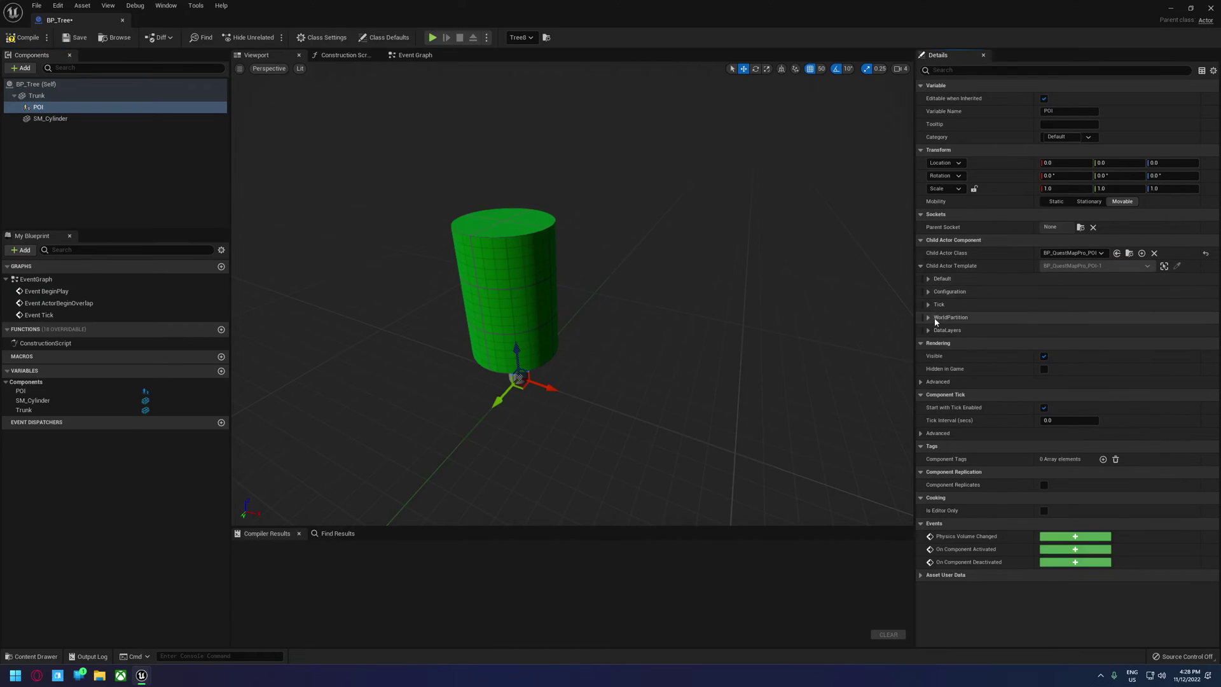
pyautogui.click(929, 293)
pyautogui.click(1094, 306)
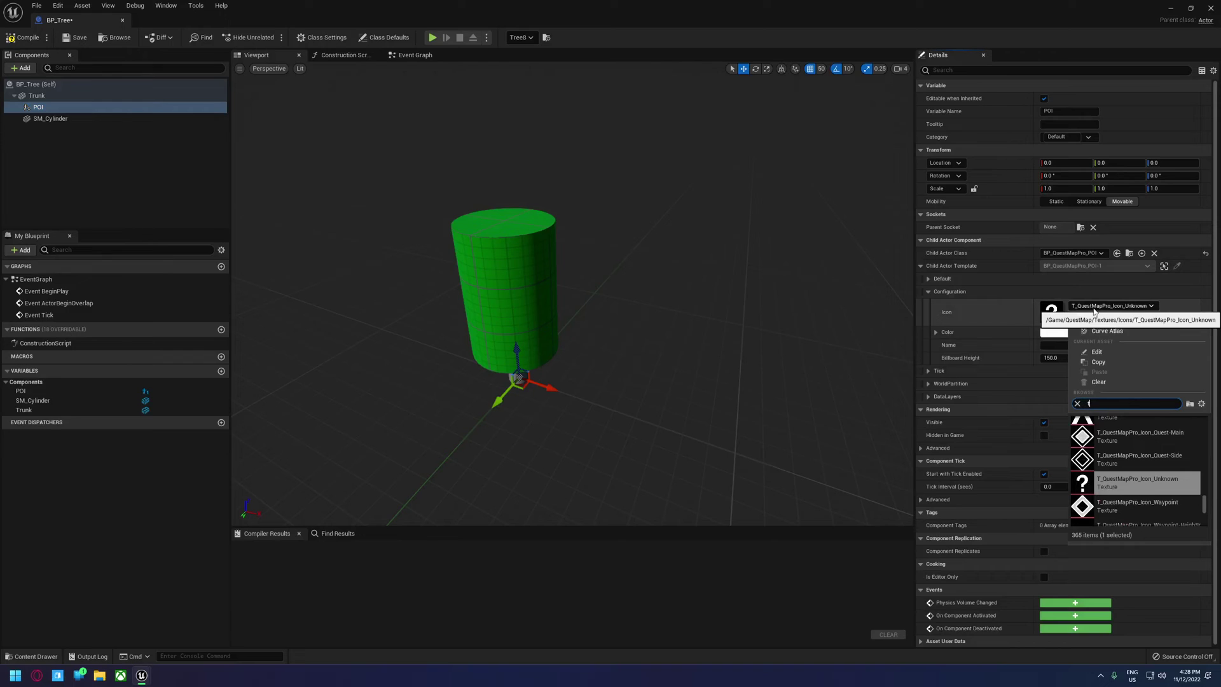
pyautogui.write('tree')
pyautogui.click(1094, 423)
# - Give the POI template a pink-magenta color and name the point of interest Tree
pyautogui.click(1081, 332)
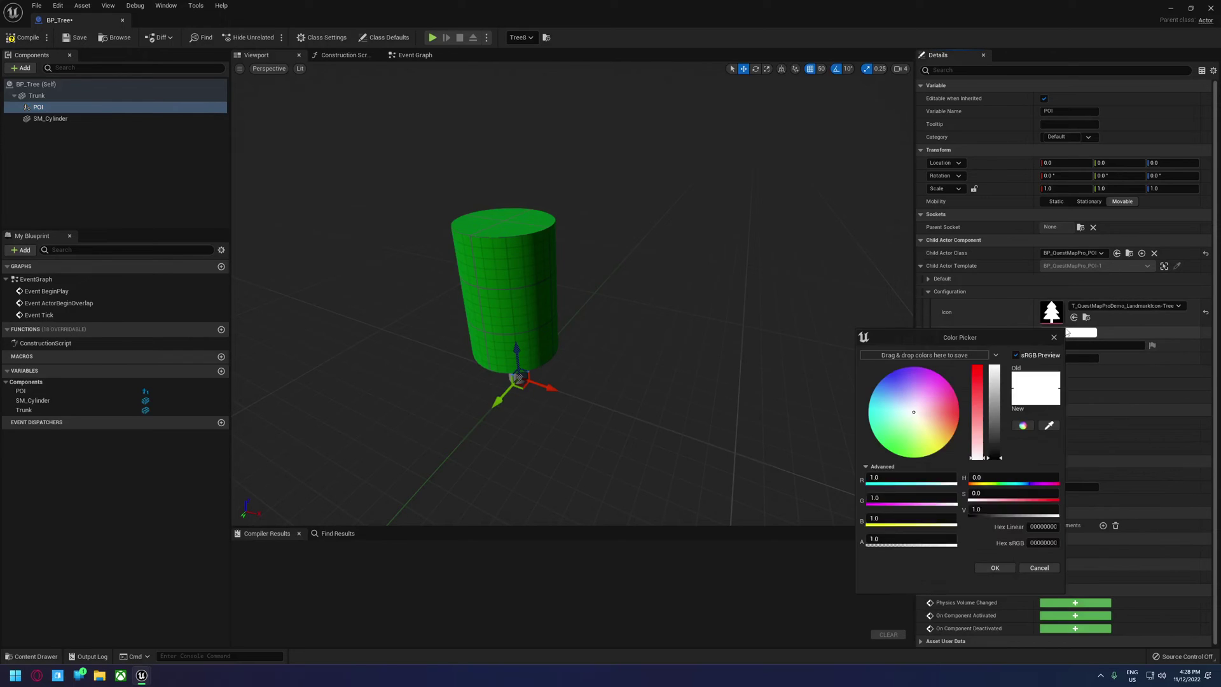
pyautogui.moveTo(917, 400); pyautogui.dragTo(933, 381)
pyautogui.click(994, 567)
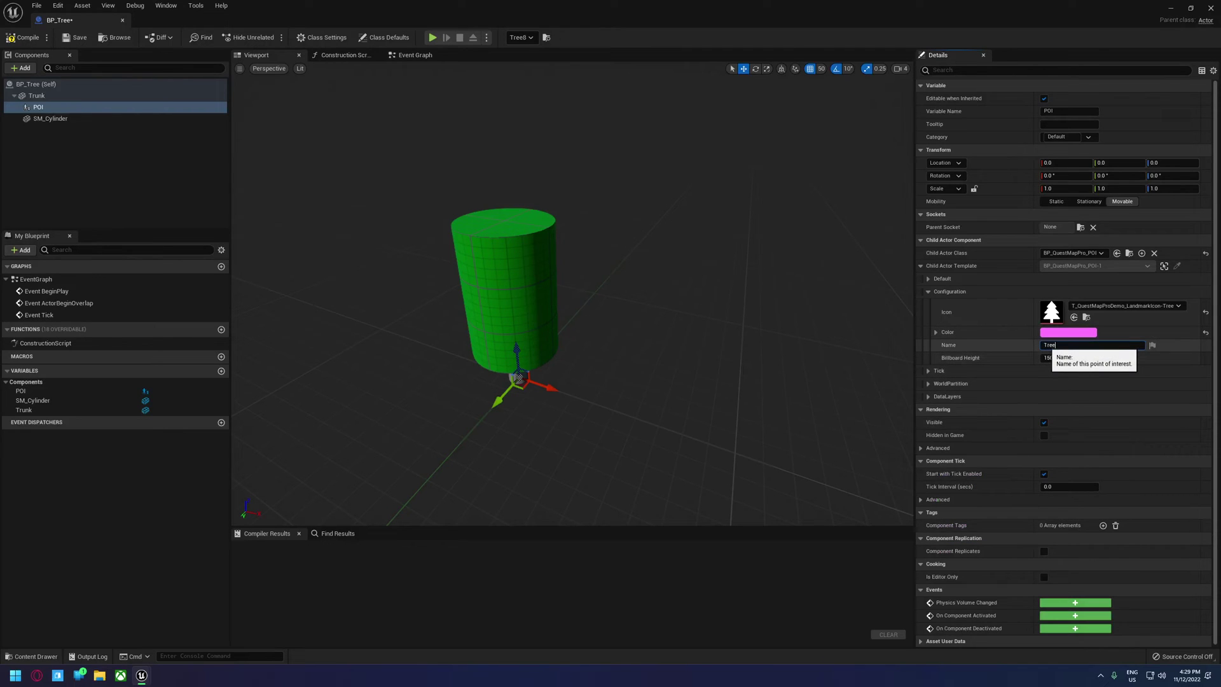
pyautogui.press('Tab')
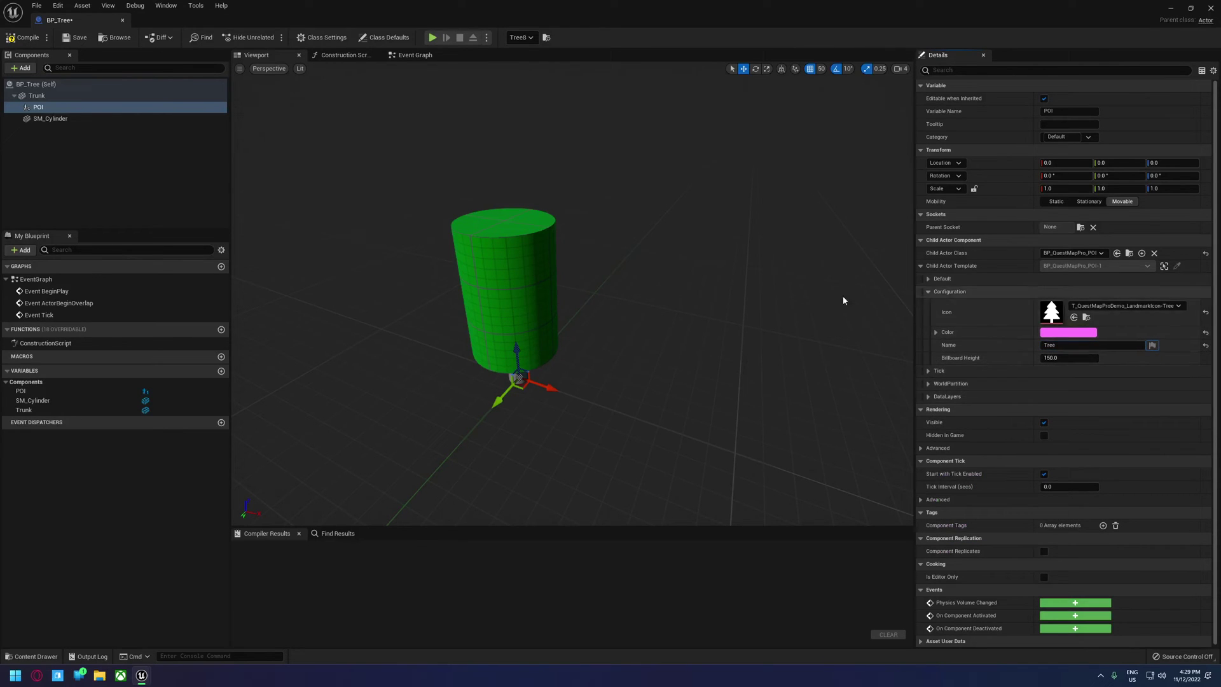
# - Compile and save the BP_Tree blueprint, and close its editor
pyautogui.click(24, 38)
pyautogui.click(75, 37)
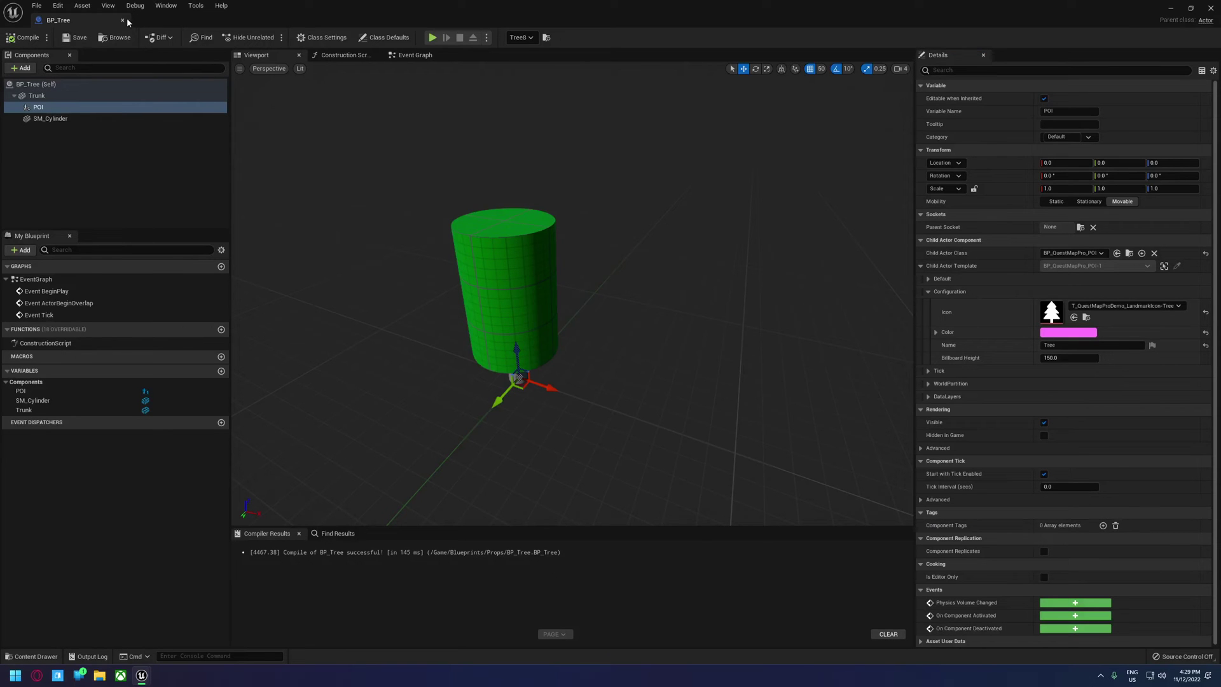
pyautogui.click(123, 21)
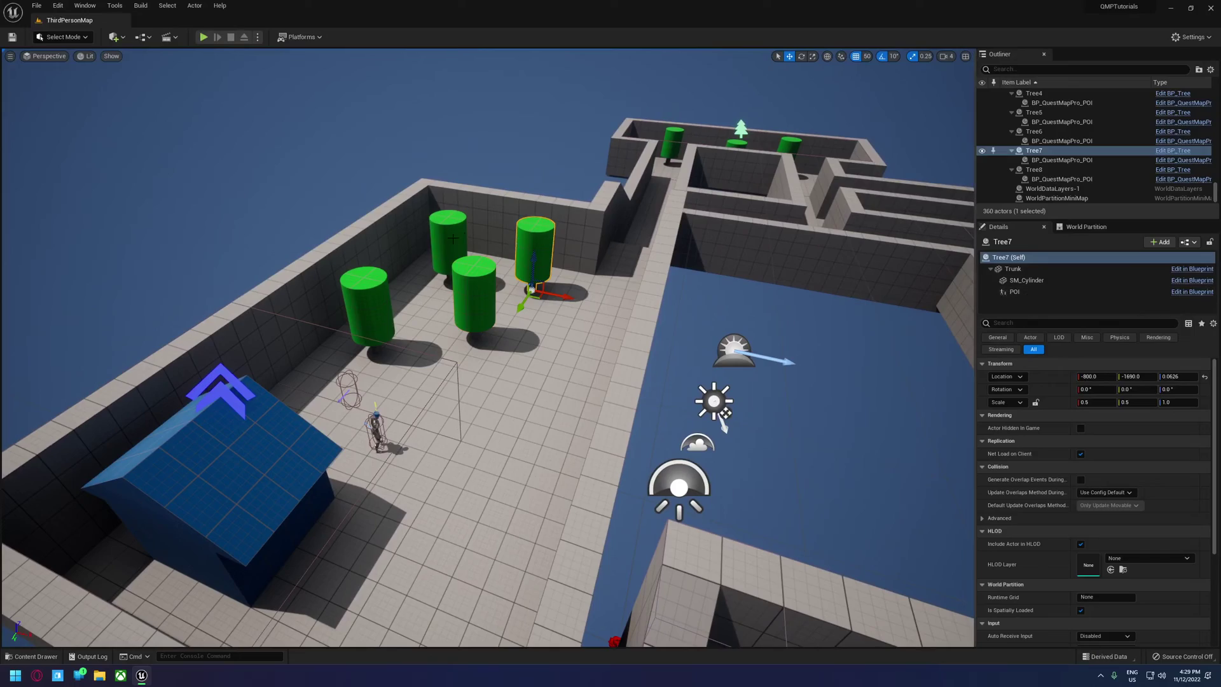
# - Play the level and run the character to the group of trees to check their icons on the compass and minimap
pyautogui.click(448, 245)
pyautogui.moveTo(448, 245); pyautogui.dragTo(162, 94, button='right')
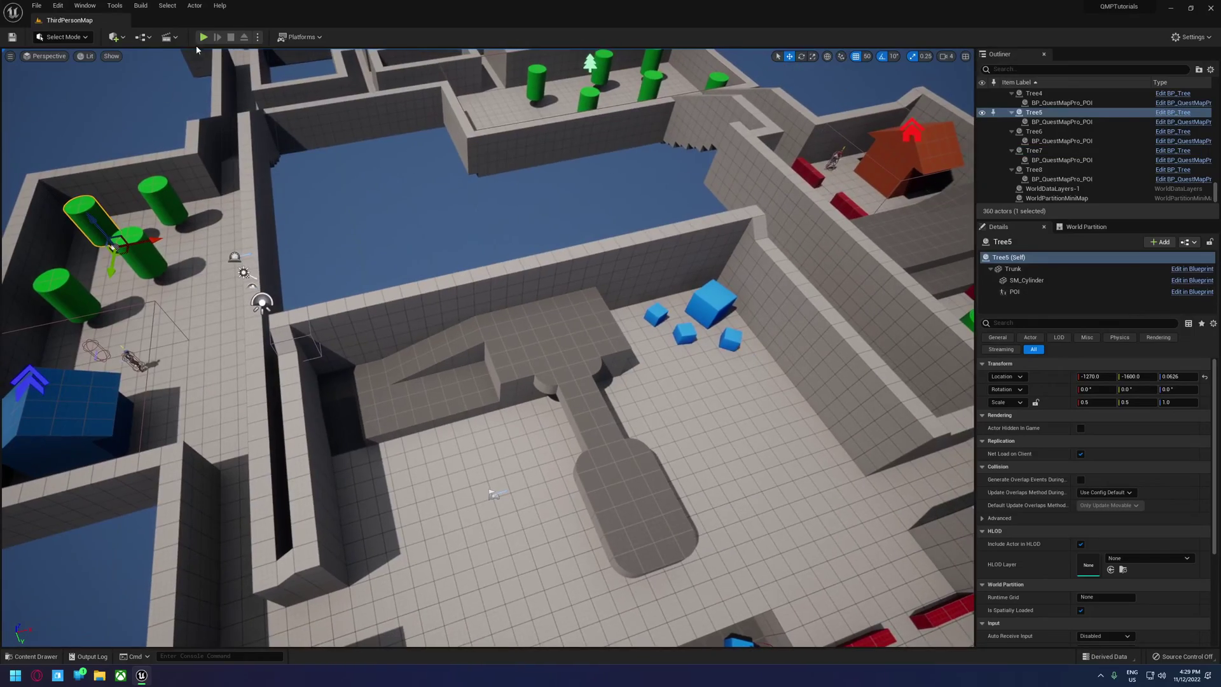
pyautogui.hotkey('alt', 'p')
pyautogui.press('w')
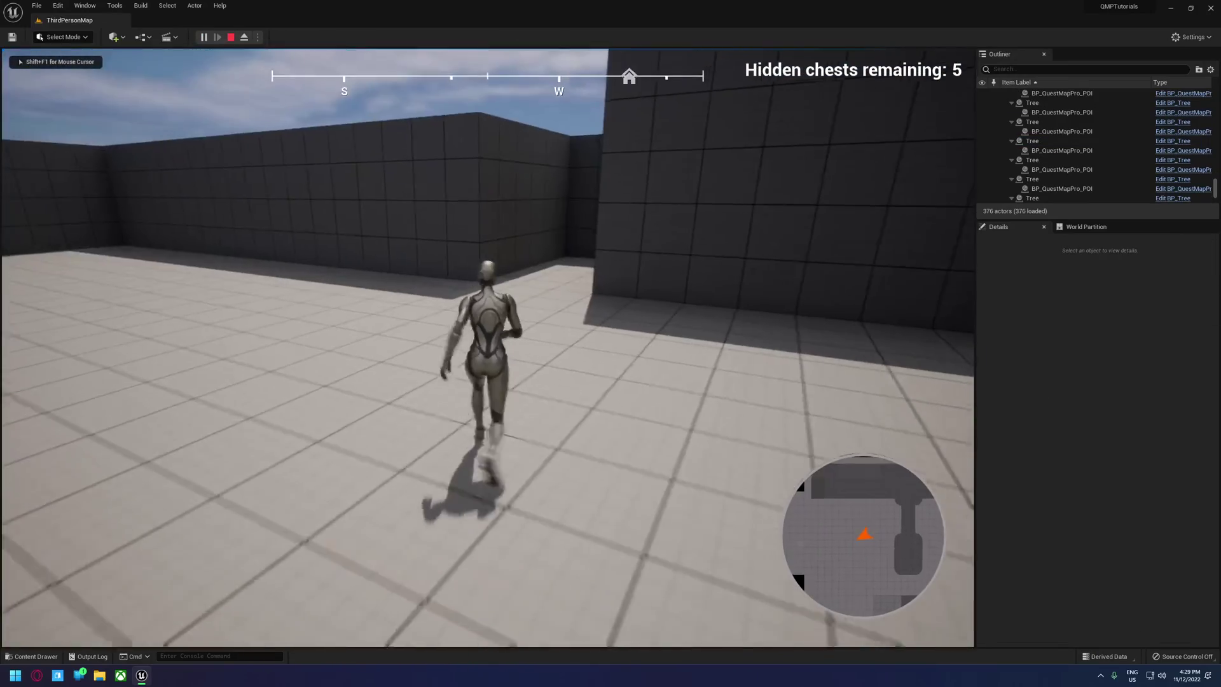
pyautogui.press('w')
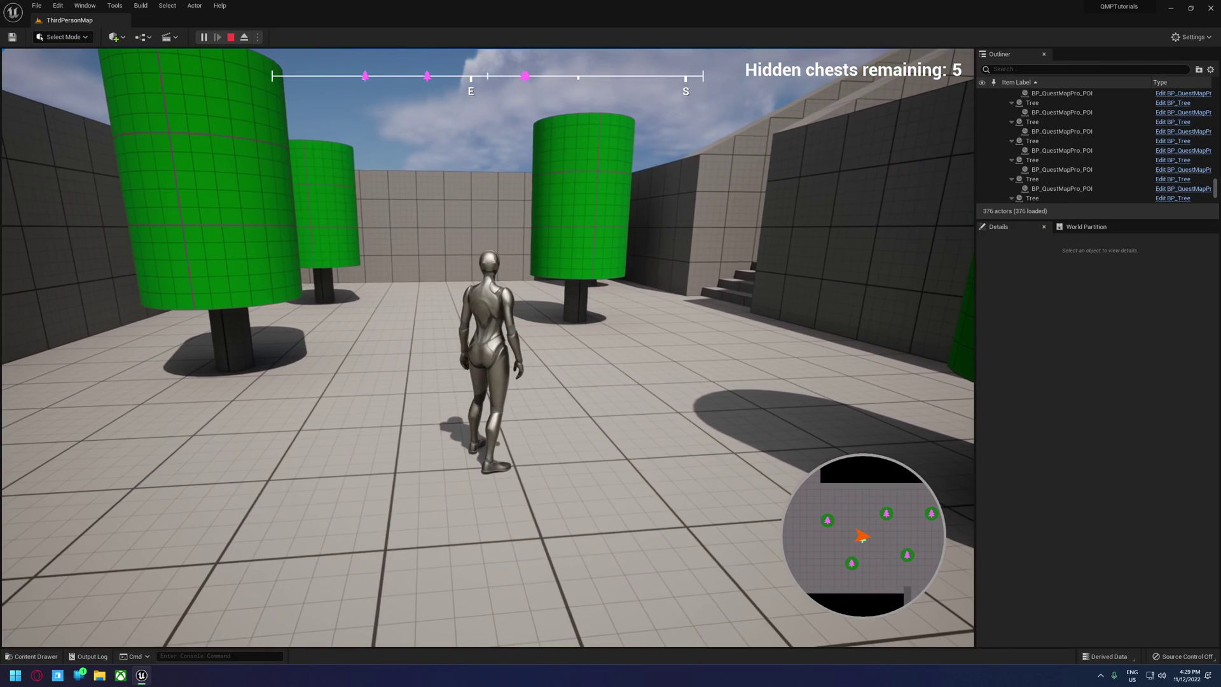
# - Inspect the tree icons on the in-game world map at several zoom levels and end the play session
pyautogui.press('m')
pyautogui.scroll(5, 563, 334)
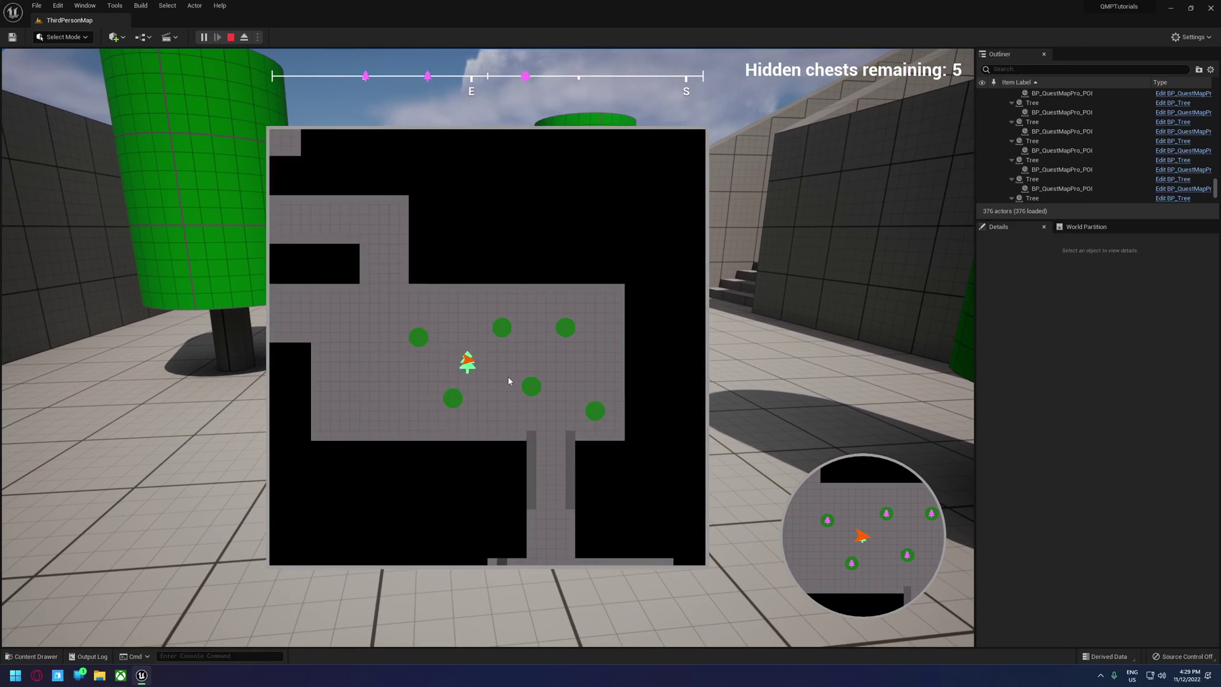
pyautogui.scroll(3, 505, 344)
pyautogui.moveTo(538, 299); pyautogui.dragTo(531, 237)
pyautogui.moveTo(587, 305); pyautogui.dragTo(446, 256)
pyautogui.scroll(-4, 435, 278)
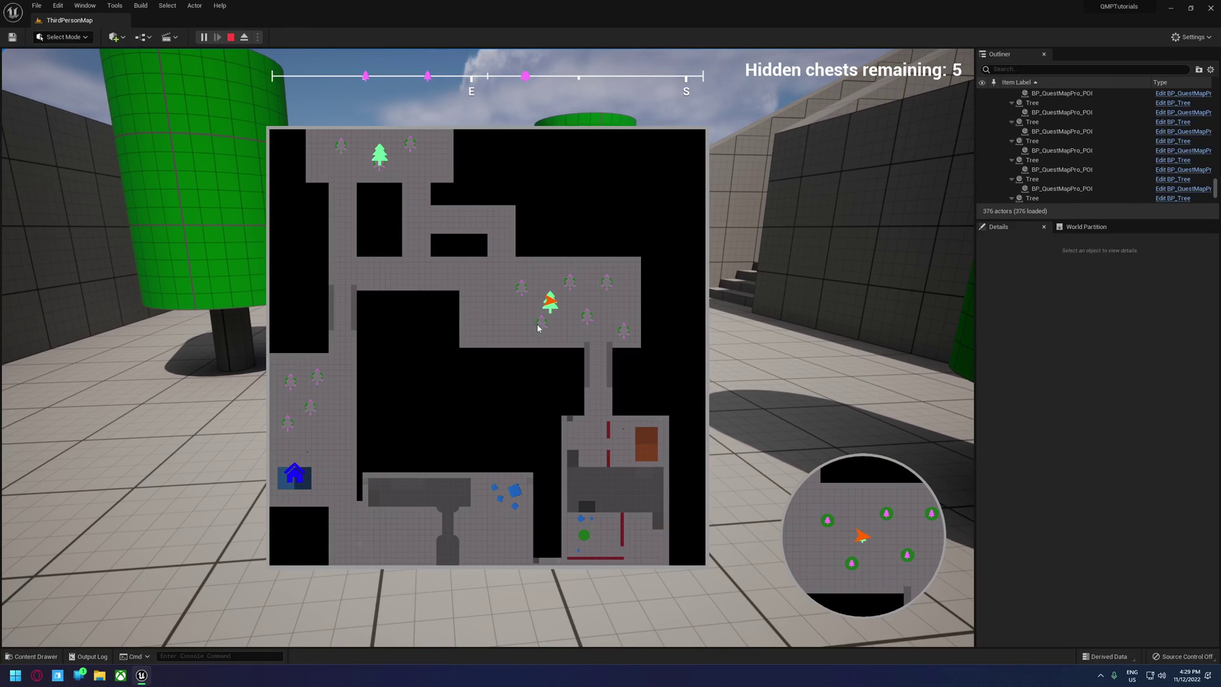
pyautogui.press('Escape')
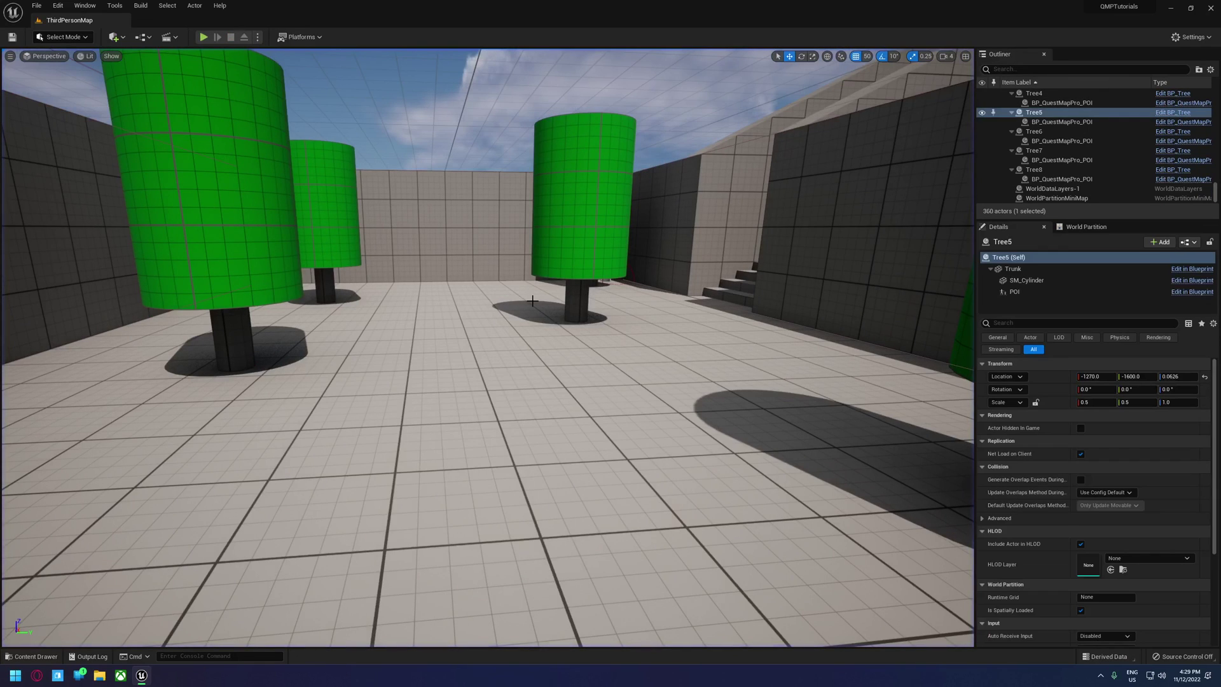